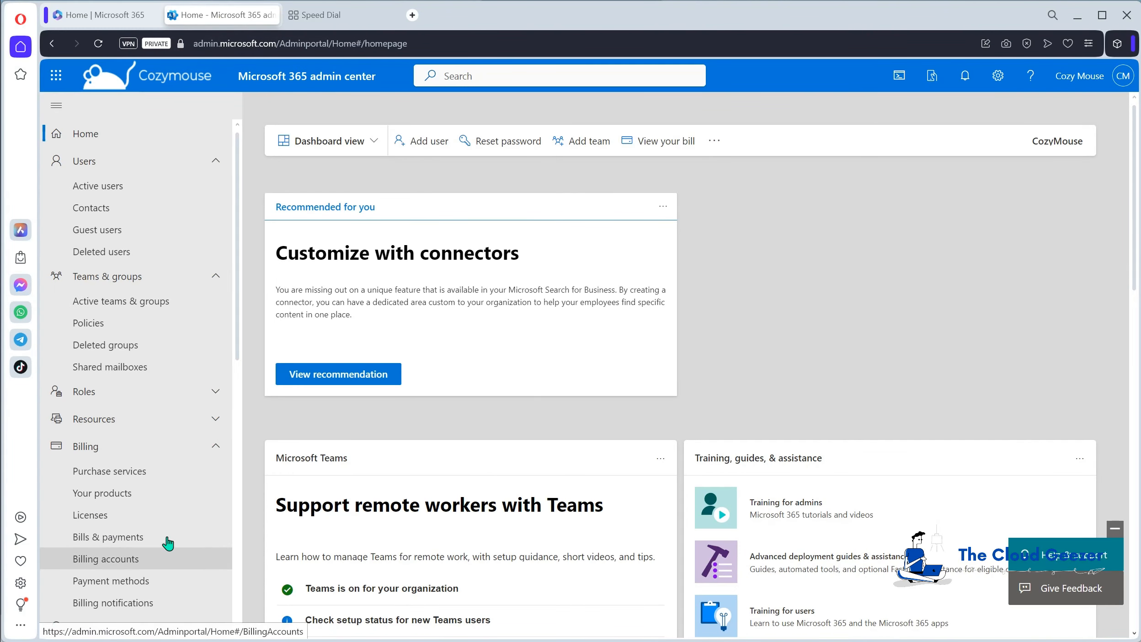
# Open the Endpoint Manager admin center from the Microsoft 365 admin center and show the list of all devices.
pyautogui.scroll(-5, 133, 467)
pyautogui.scroll(-6, 133, 467)
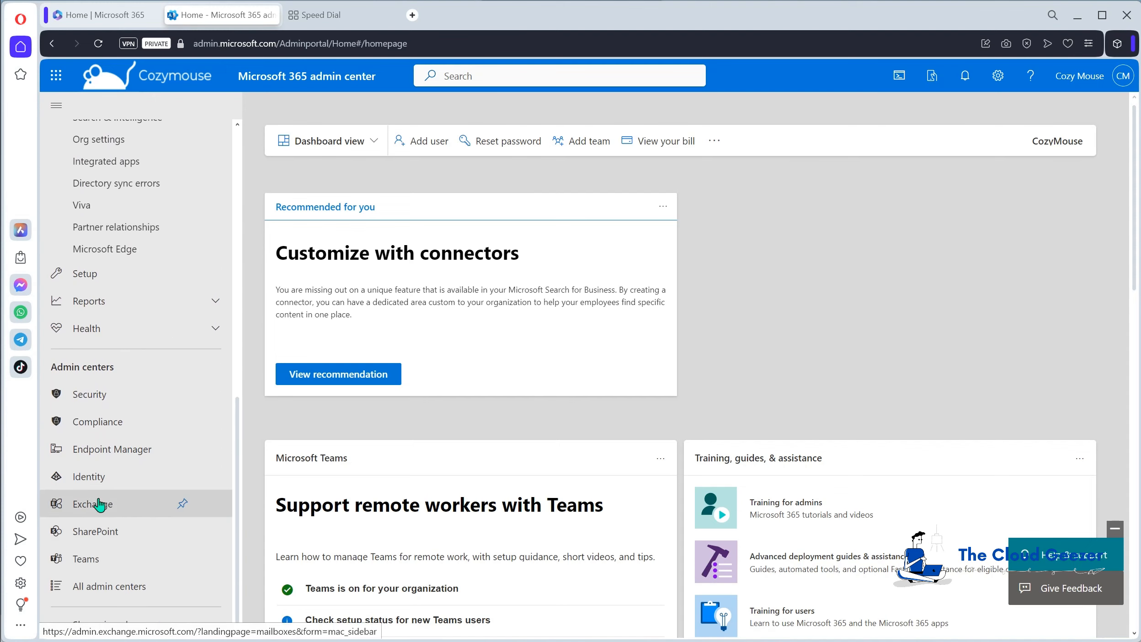
pyautogui.click(103, 449)
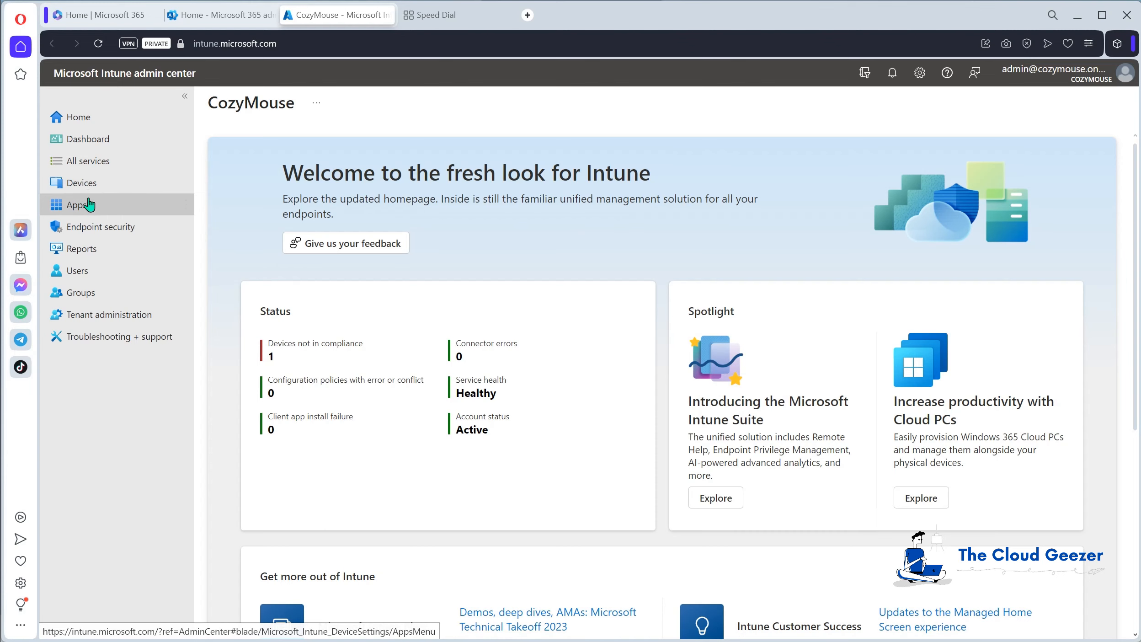
pyautogui.click(86, 183)
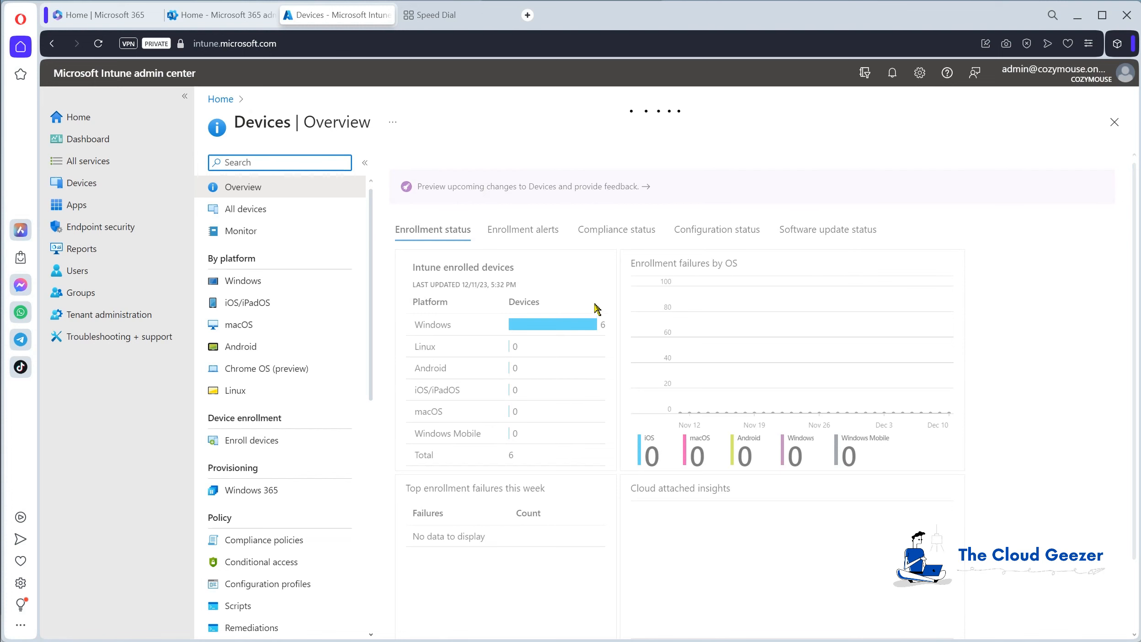
pyautogui.click(268, 211)
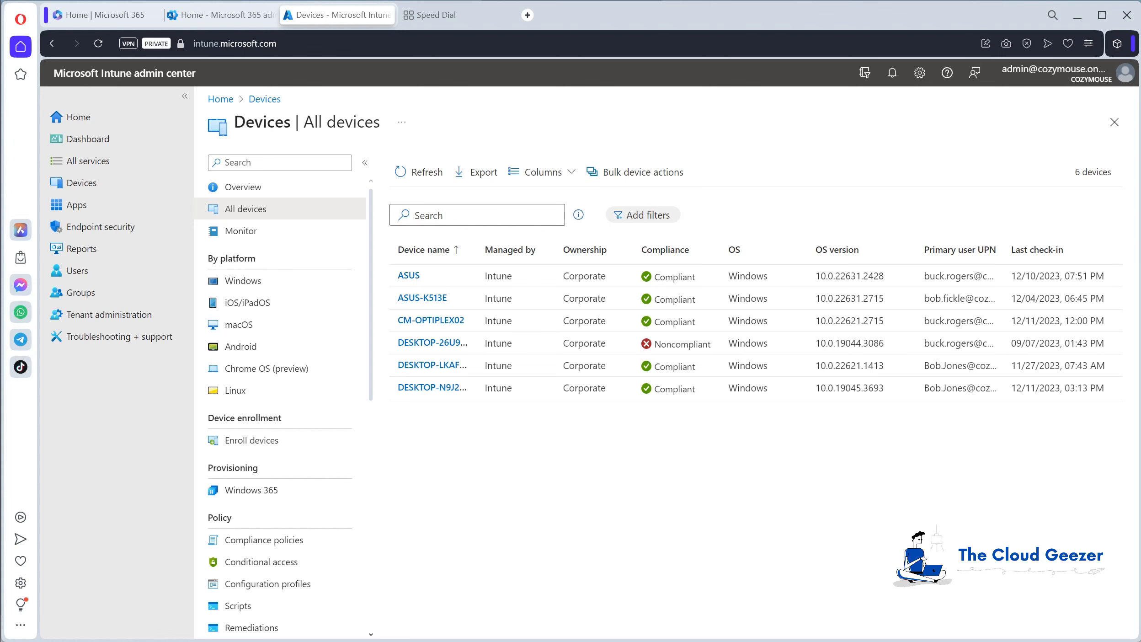
# Start adding a Line-of-business app from the all apps list and open its app package file selection.
pyautogui.click(84, 207)
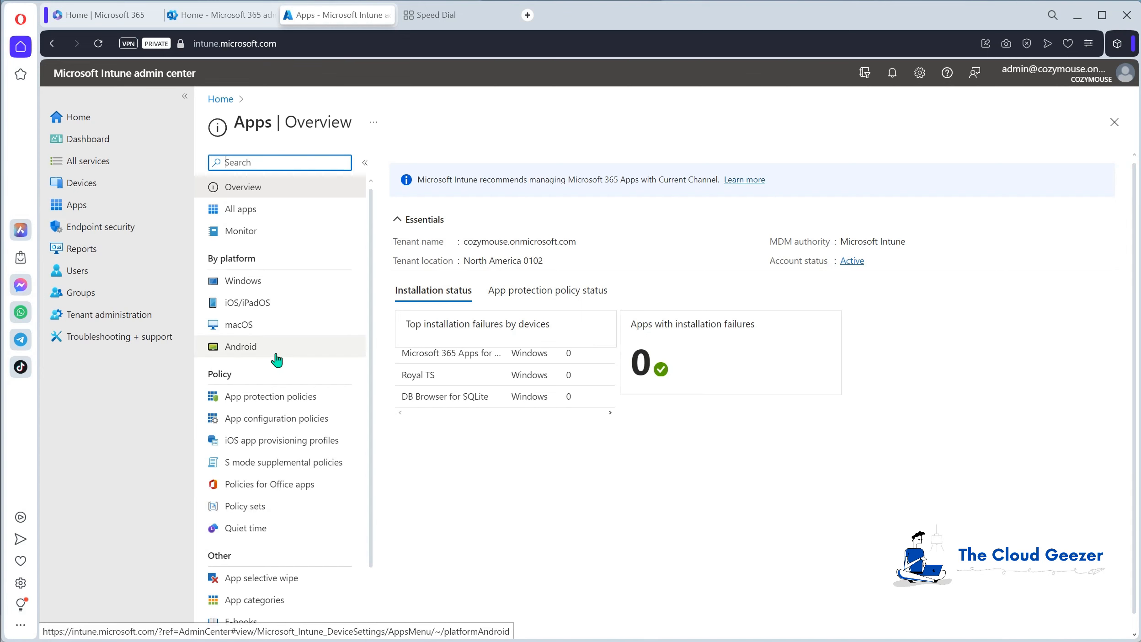
pyautogui.click(270, 214)
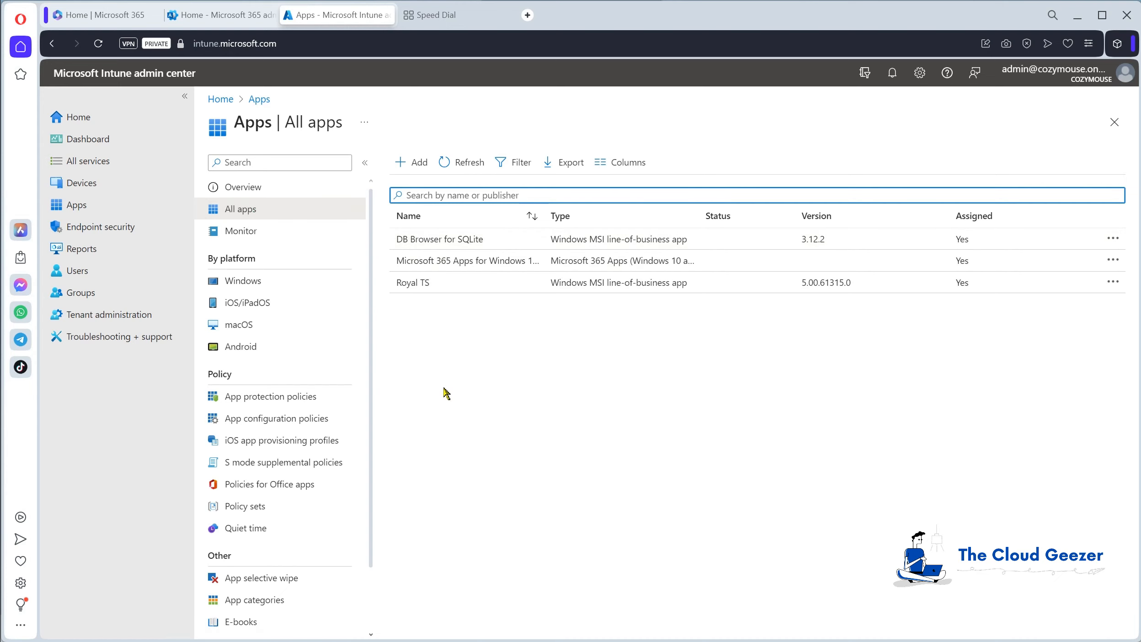
pyautogui.click(417, 165)
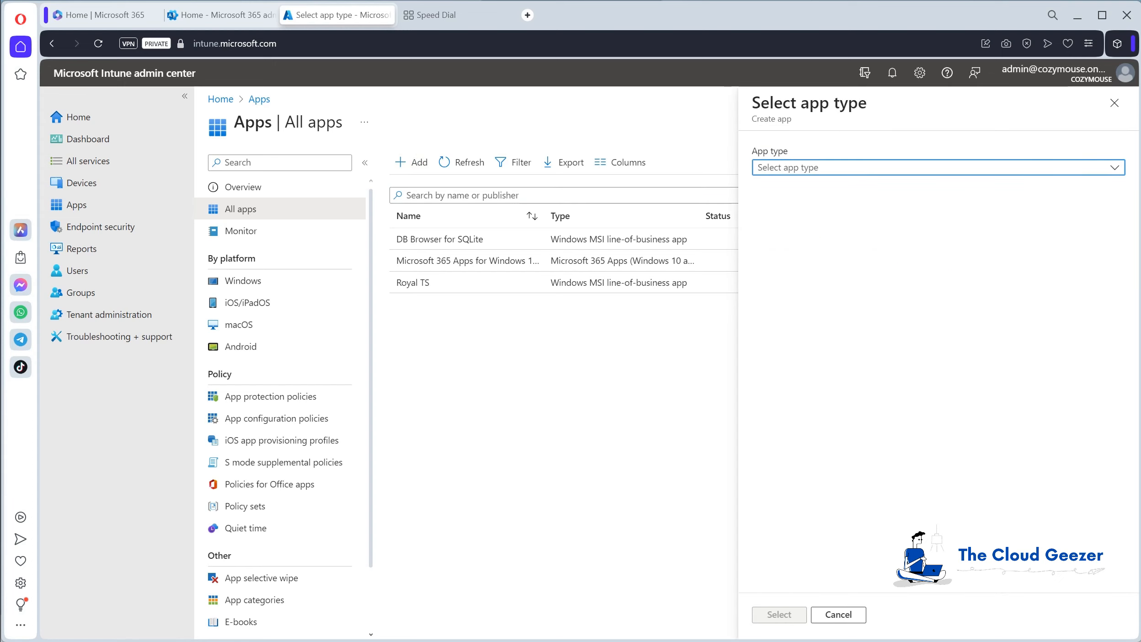
pyautogui.click(1114, 168)
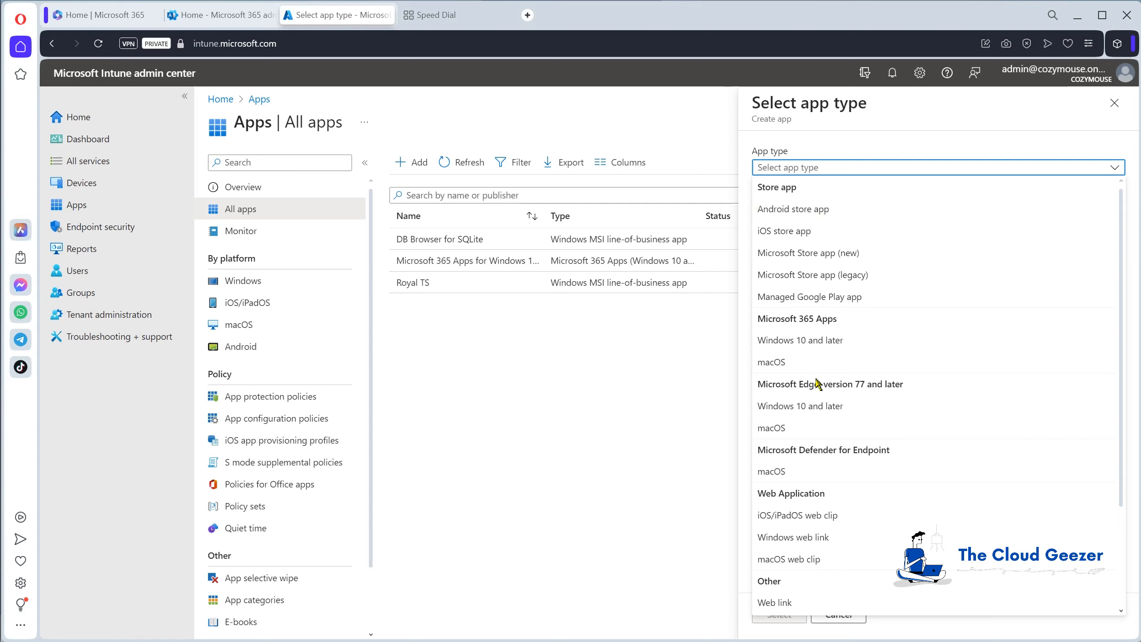
pyautogui.scroll(-3, 815, 407)
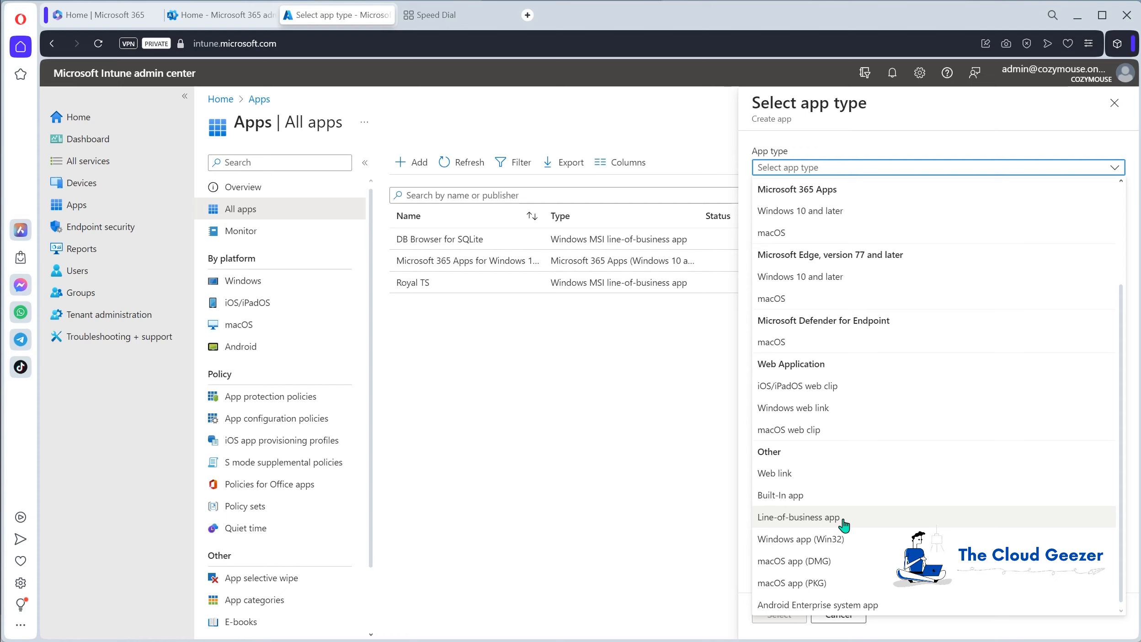
pyautogui.click(803, 519)
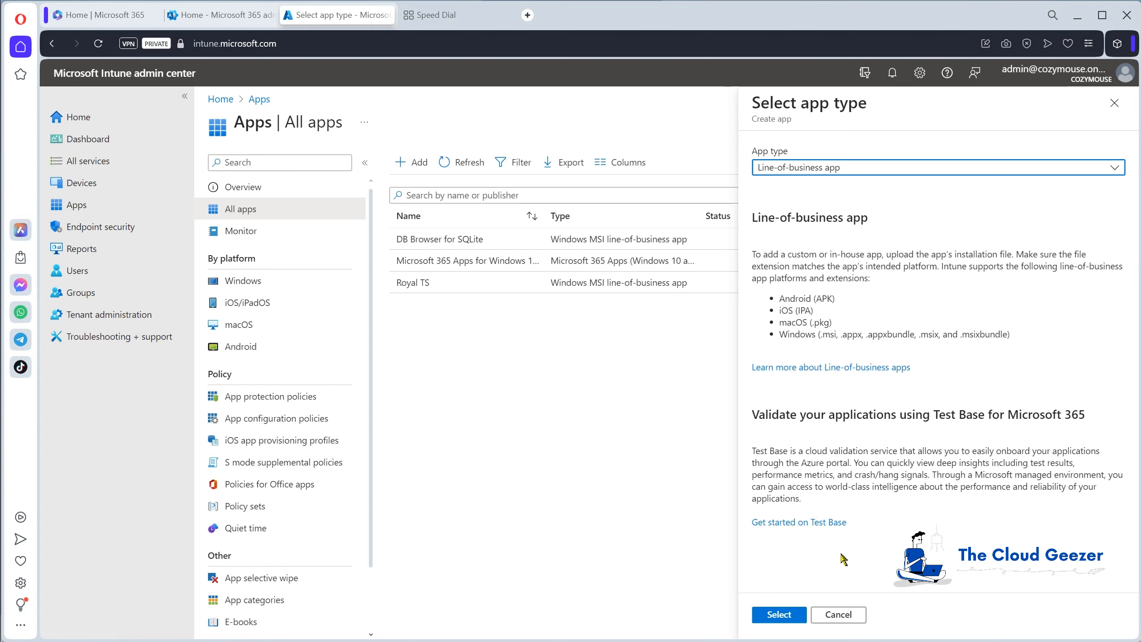
pyautogui.click(793, 610)
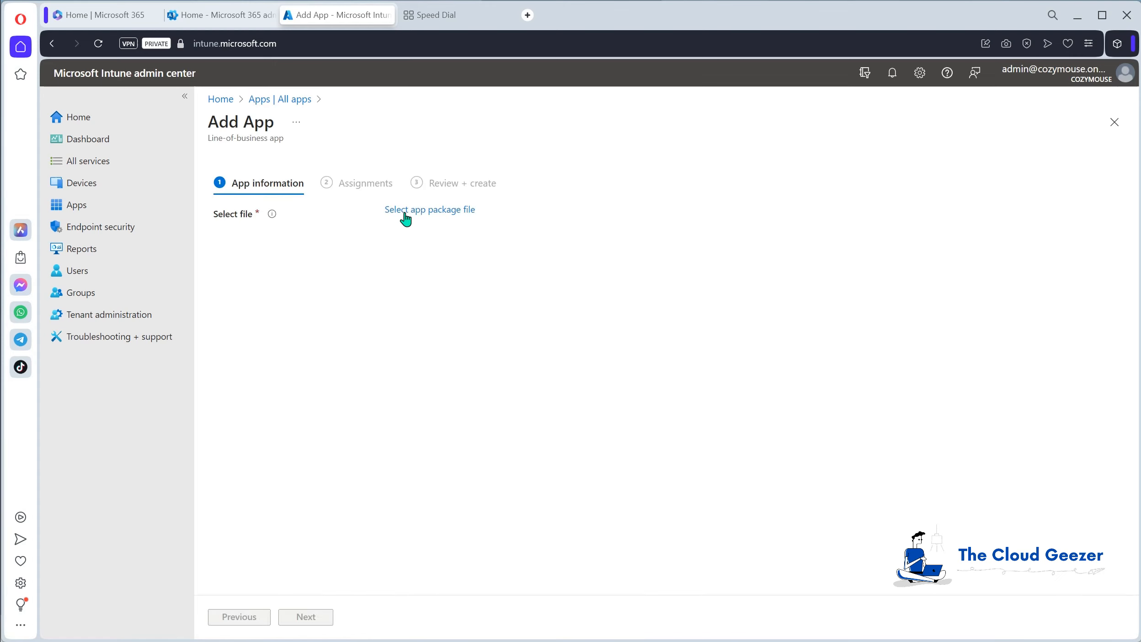
pyautogui.click(425, 213)
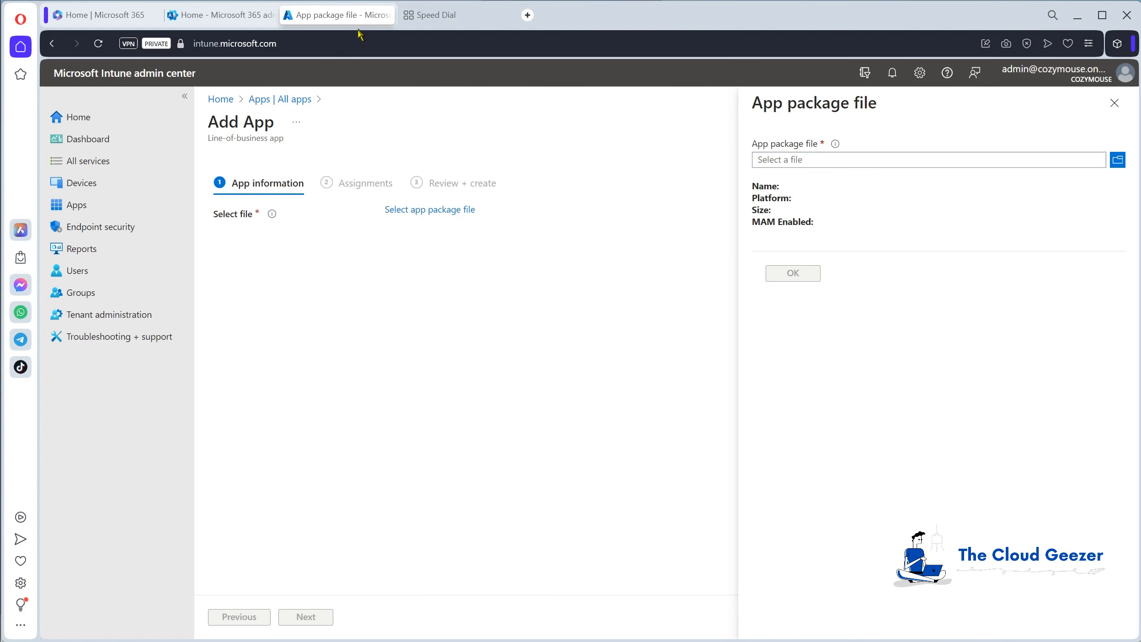
# Search the web for "chrome msi" in a separate browser page and open the Chrome Enterprise download page.
pyautogui.click(450, 14)
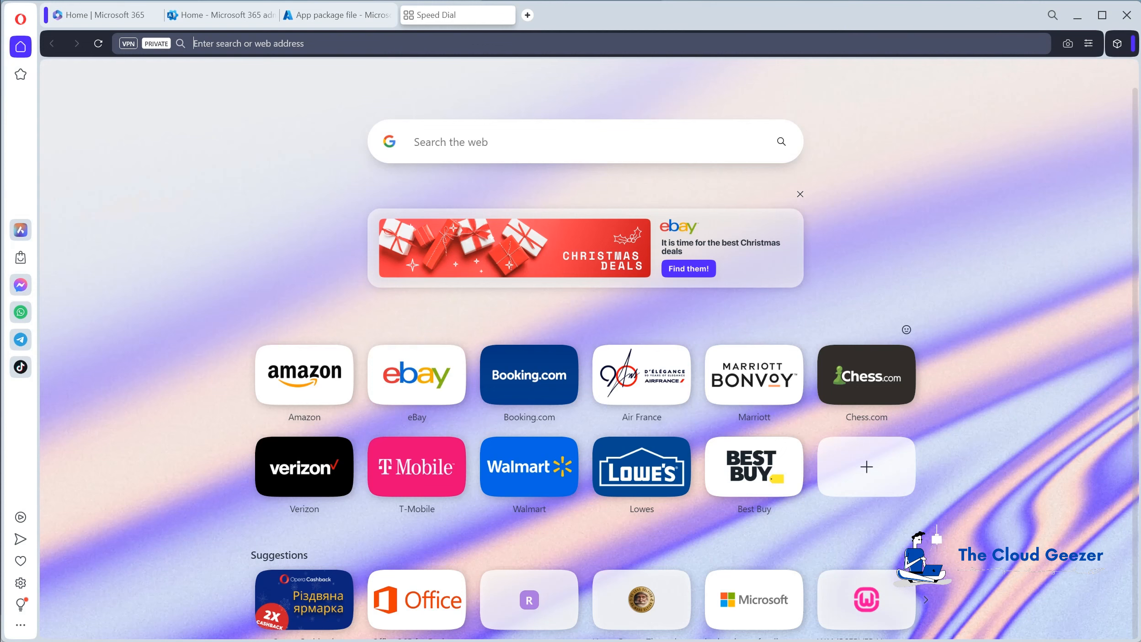
pyautogui.write('chrome msi')
pyautogui.press('Return')
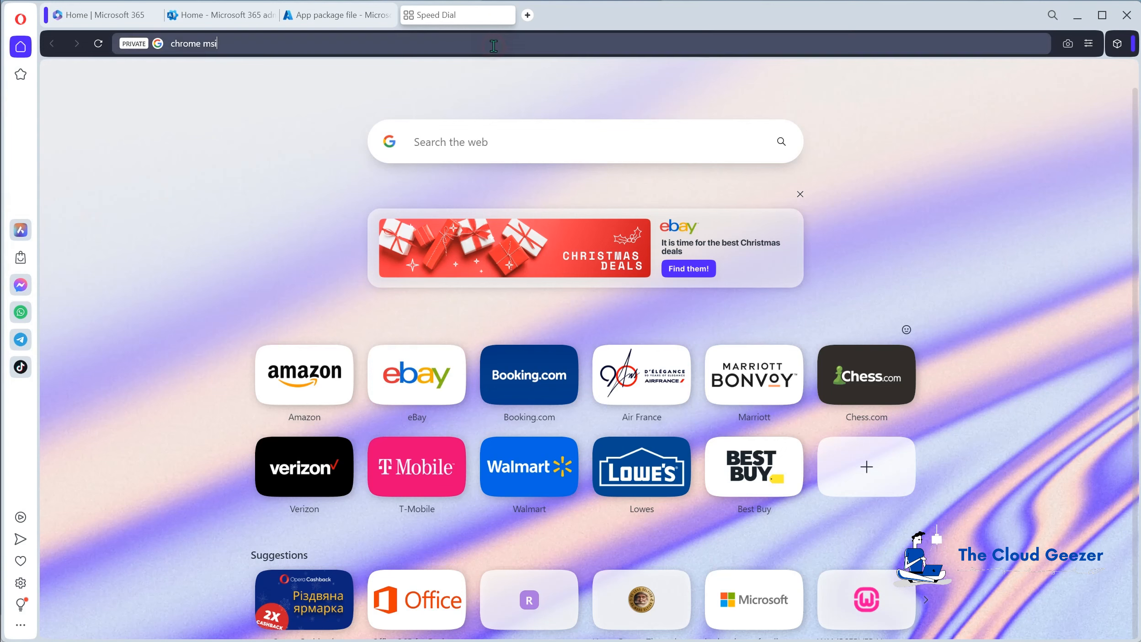
pyautogui.press('Return')
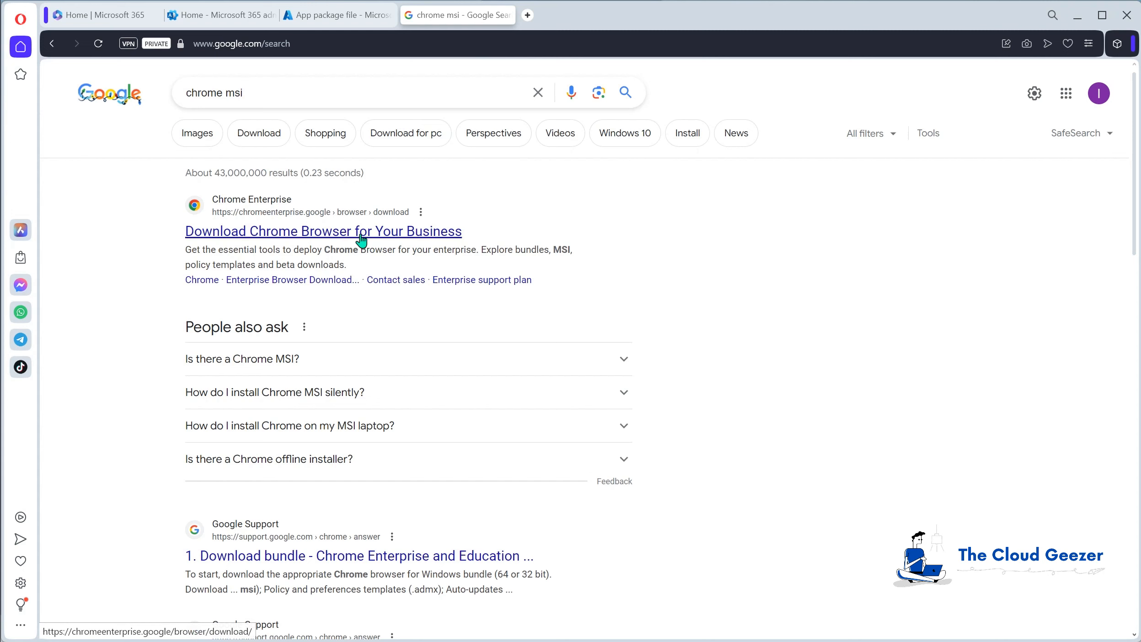
pyautogui.click(364, 233)
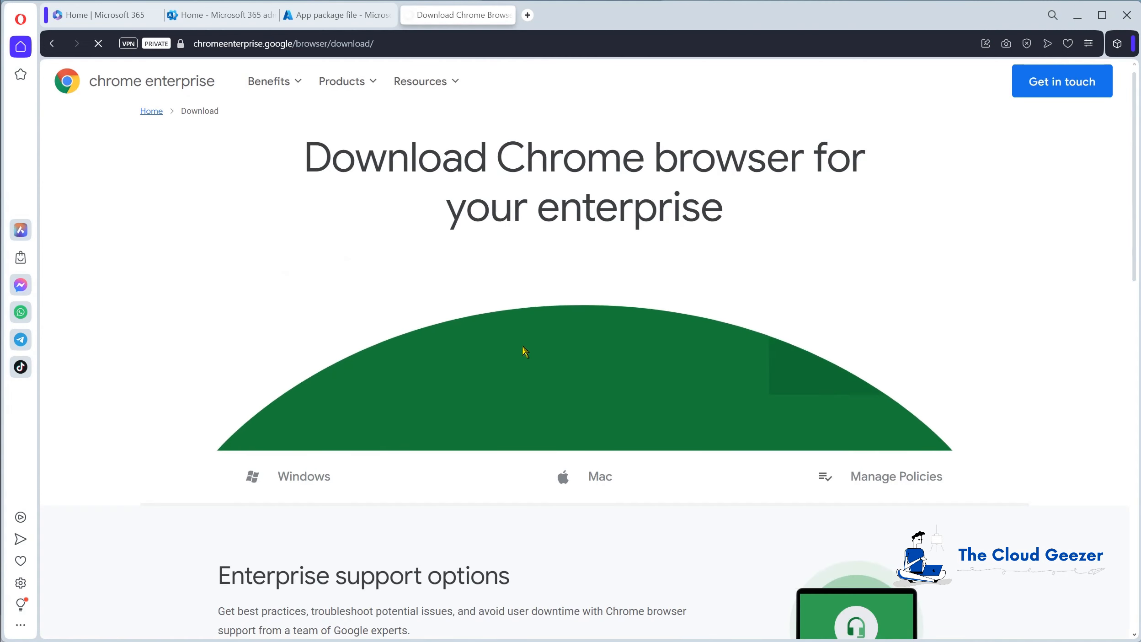
# Download the Stable 64 bit Chrome Bundle for Windows, accepting the terms of service.
pyautogui.scroll(-1, 555, 262)
pyautogui.scroll(-5, 555, 263)
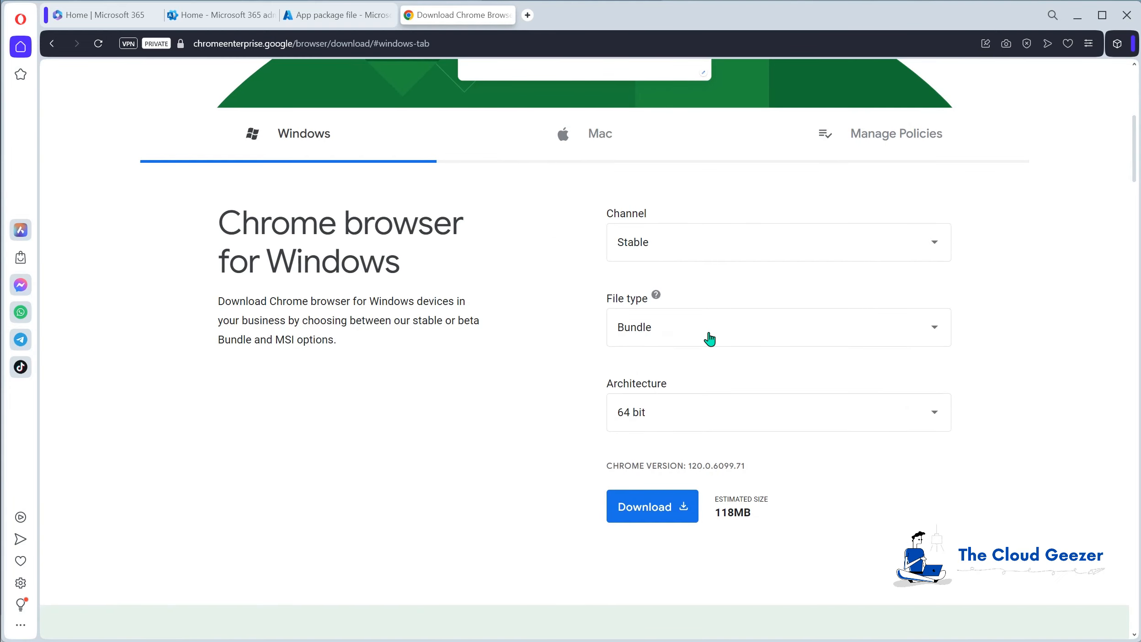
pyautogui.click(655, 508)
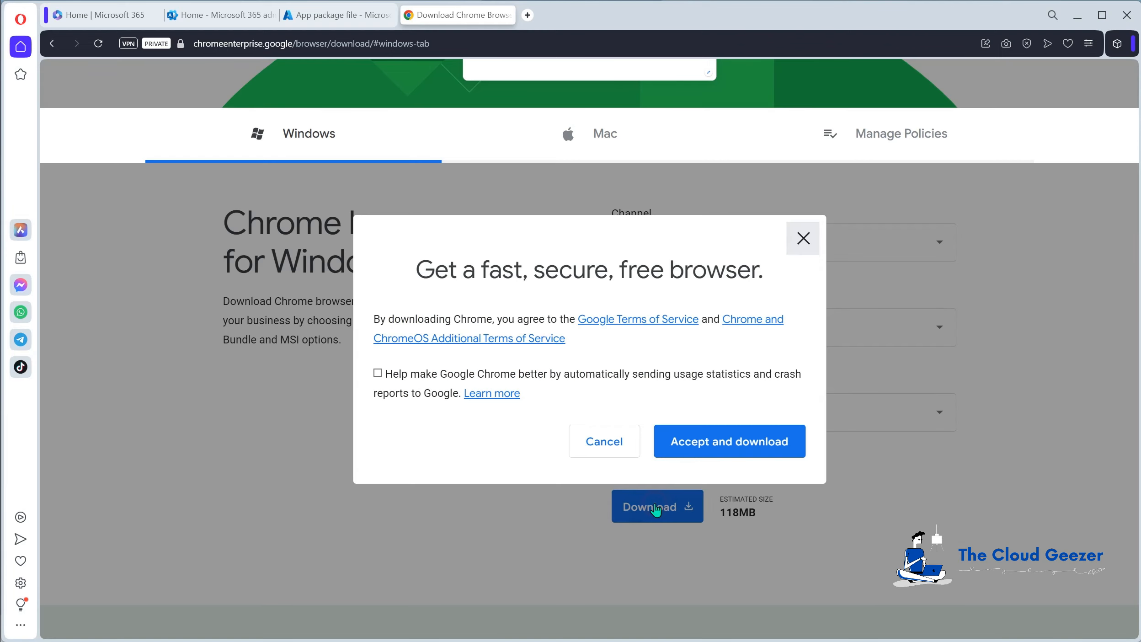
pyautogui.click(704, 443)
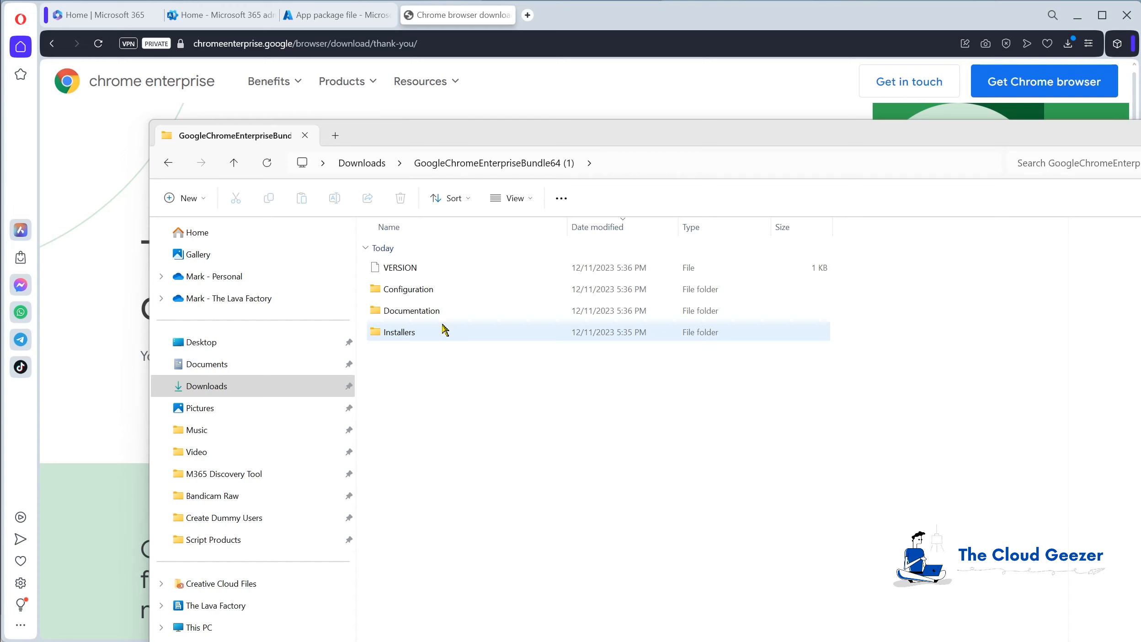
# Locate GoogleChromeStandaloneEnterprise64.msi in the downloaded bundle's Installers folder and set it as the Intune app package file.
pyautogui.doubleClick(402, 334)
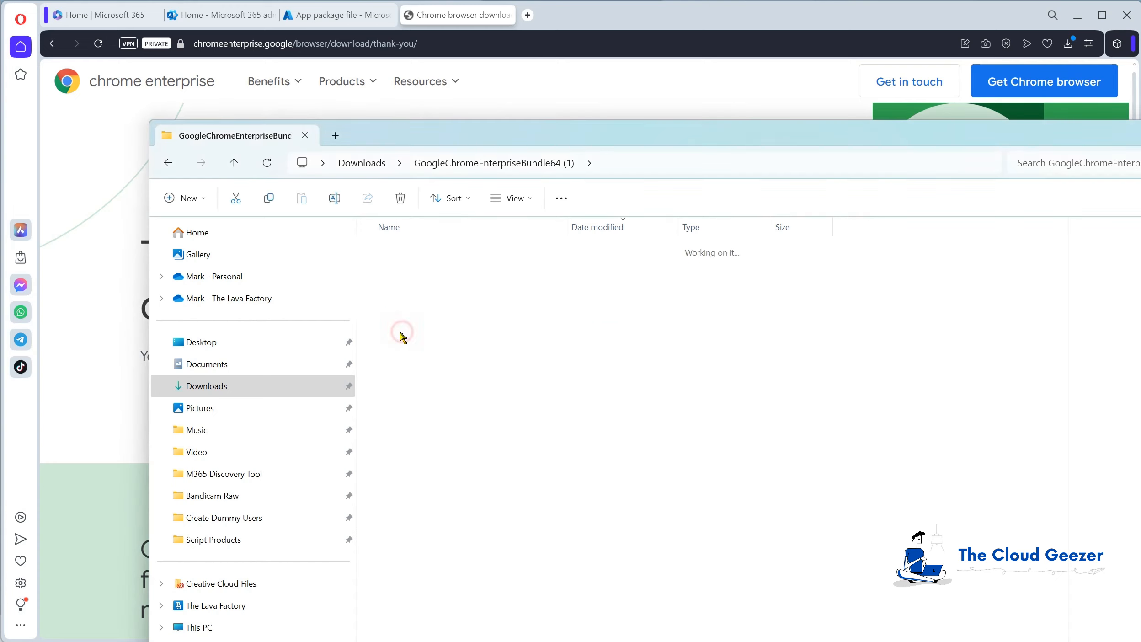
pyautogui.click(453, 289)
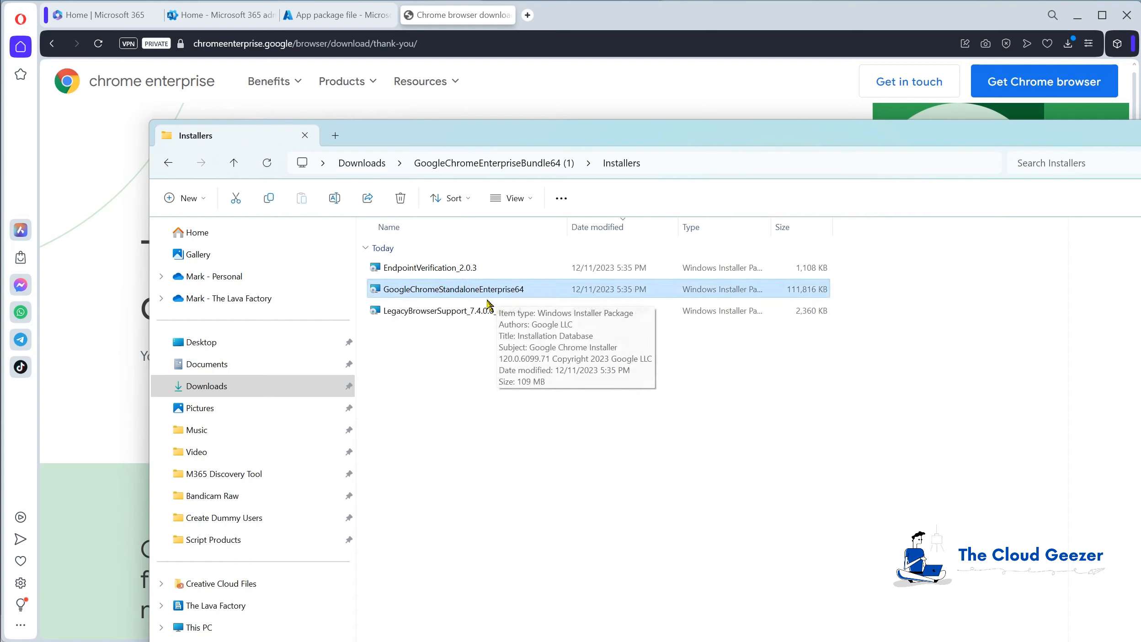
pyautogui.click(328, 17)
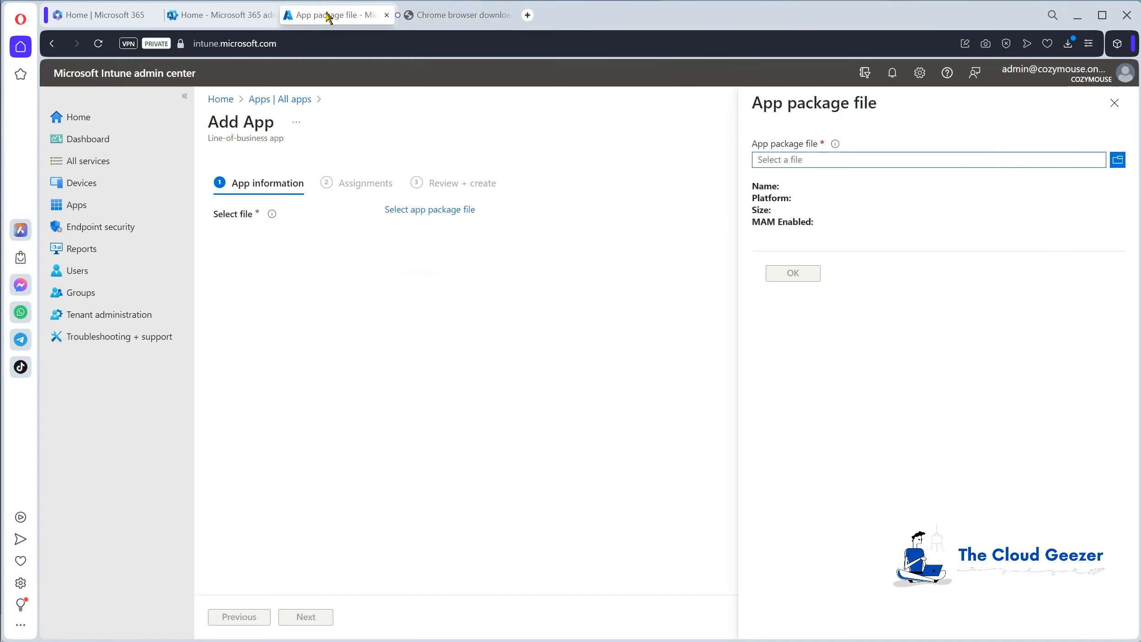
pyautogui.click(1118, 160)
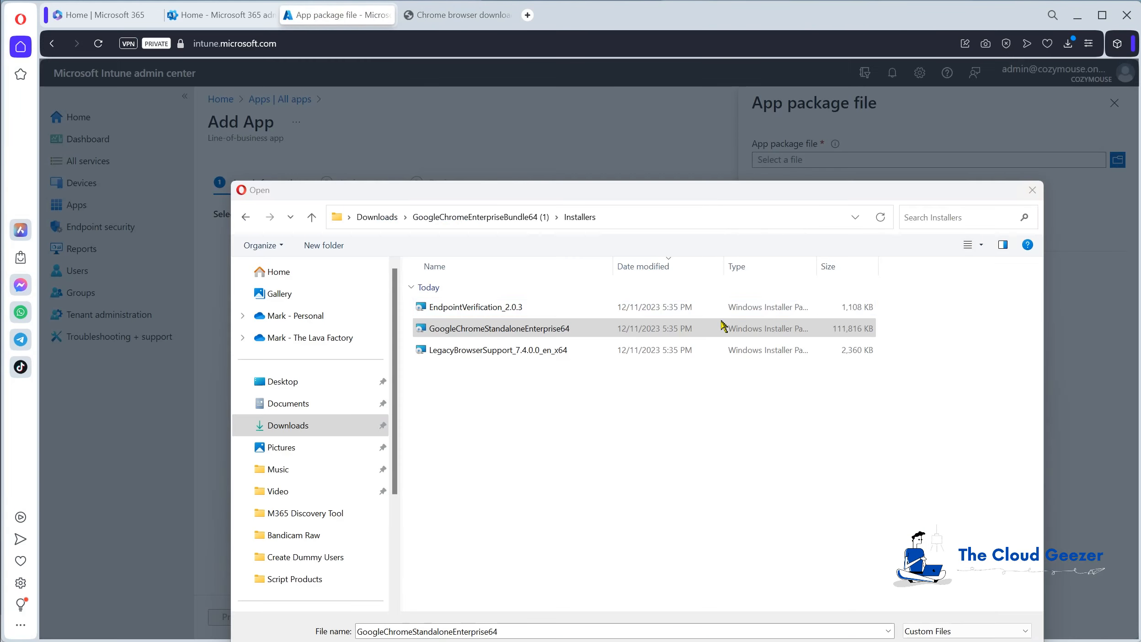
pyautogui.doubleClick(567, 333)
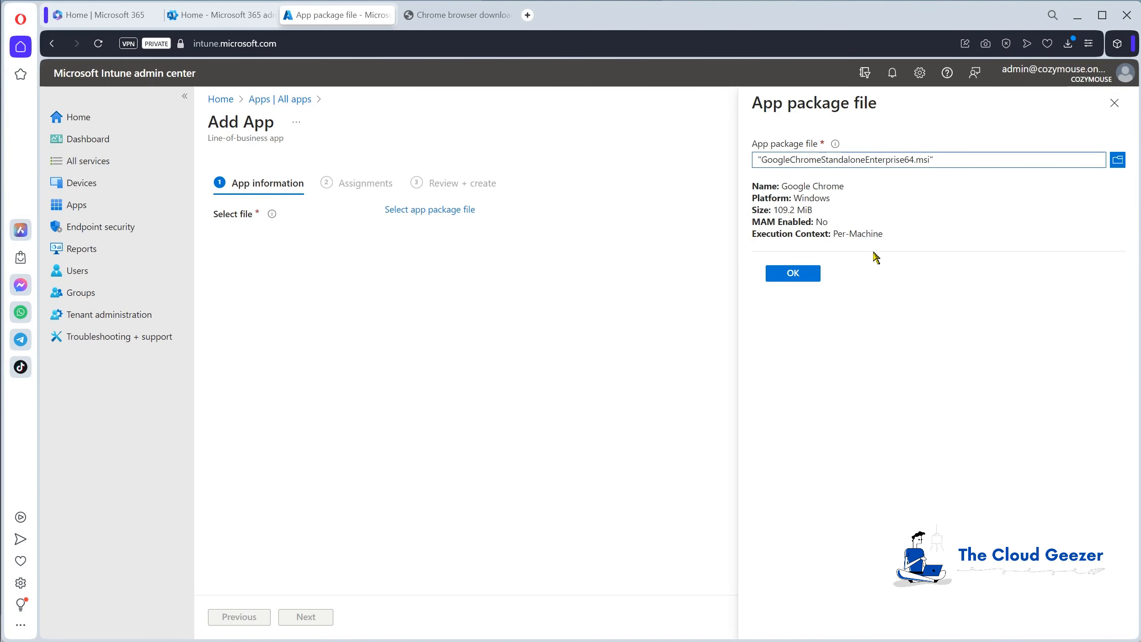
pyautogui.click(791, 276)
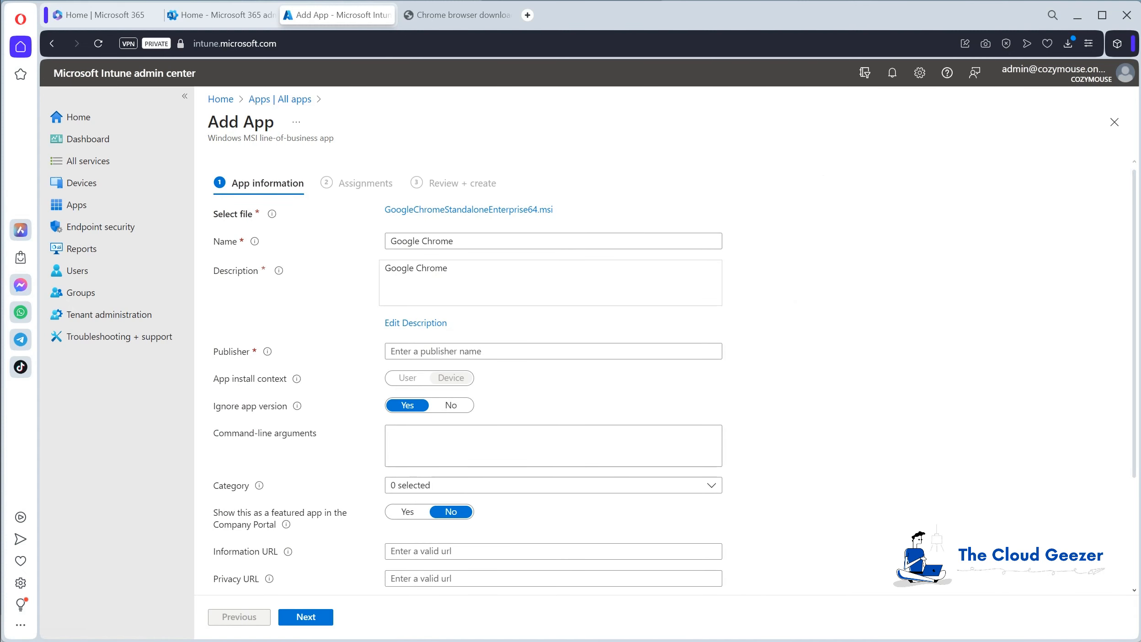
# Set the app's publisher to Google, review the remaining app information, and continue to the assignments.
pyautogui.click(449, 351)
pyautogui.write('Google')
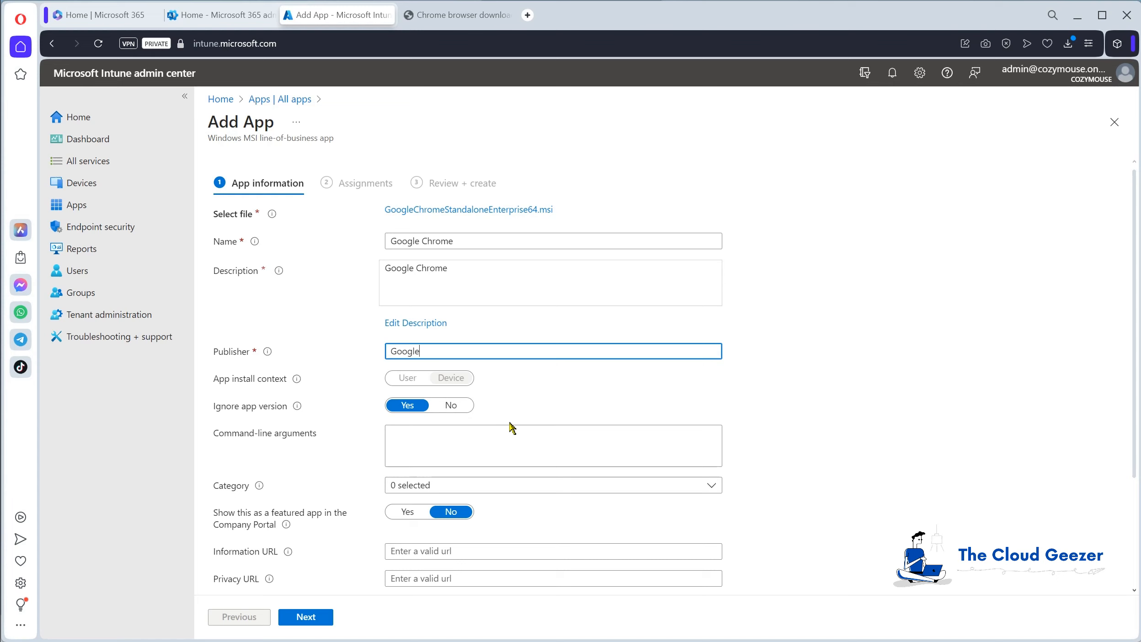
pyautogui.scroll(-3, 510, 428)
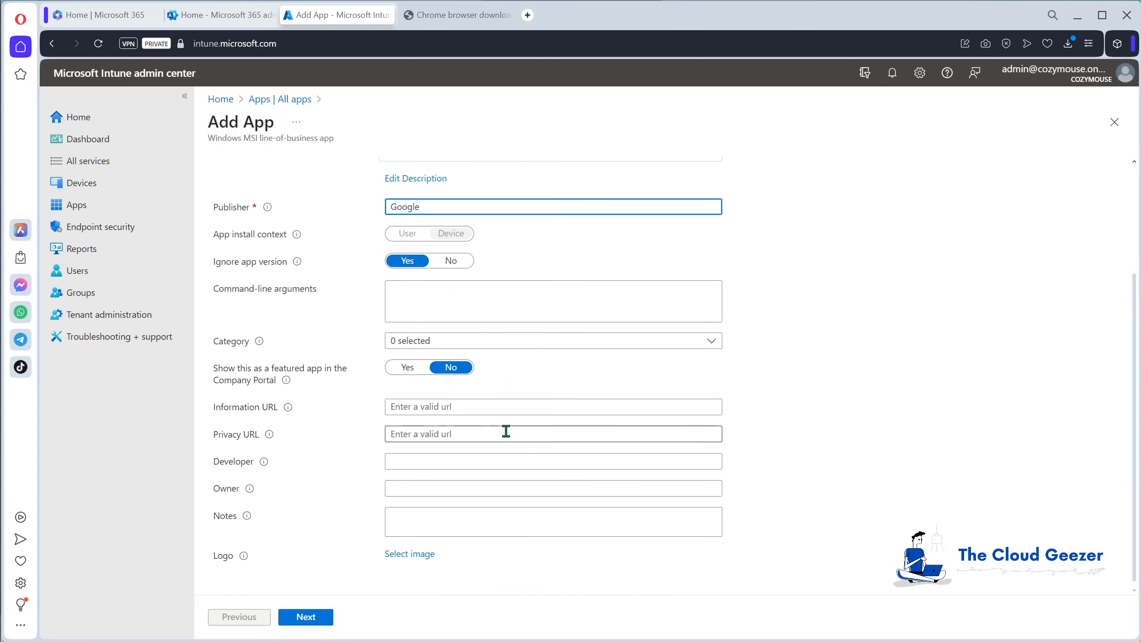
pyautogui.scroll(3, 506, 432)
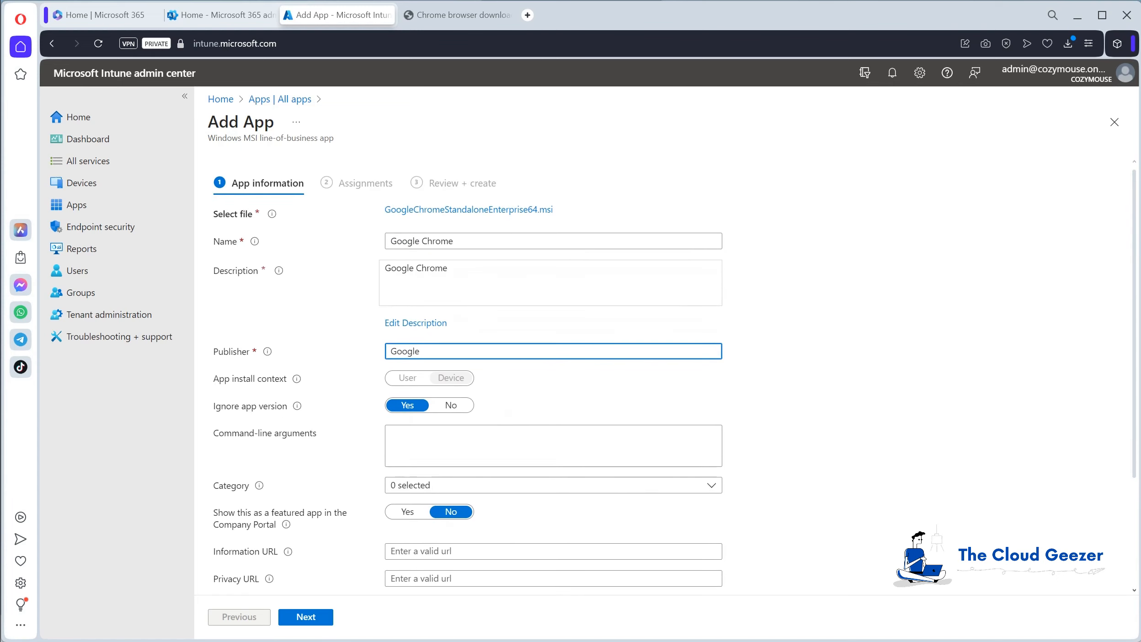
pyautogui.click(920, 471)
pyautogui.click(328, 627)
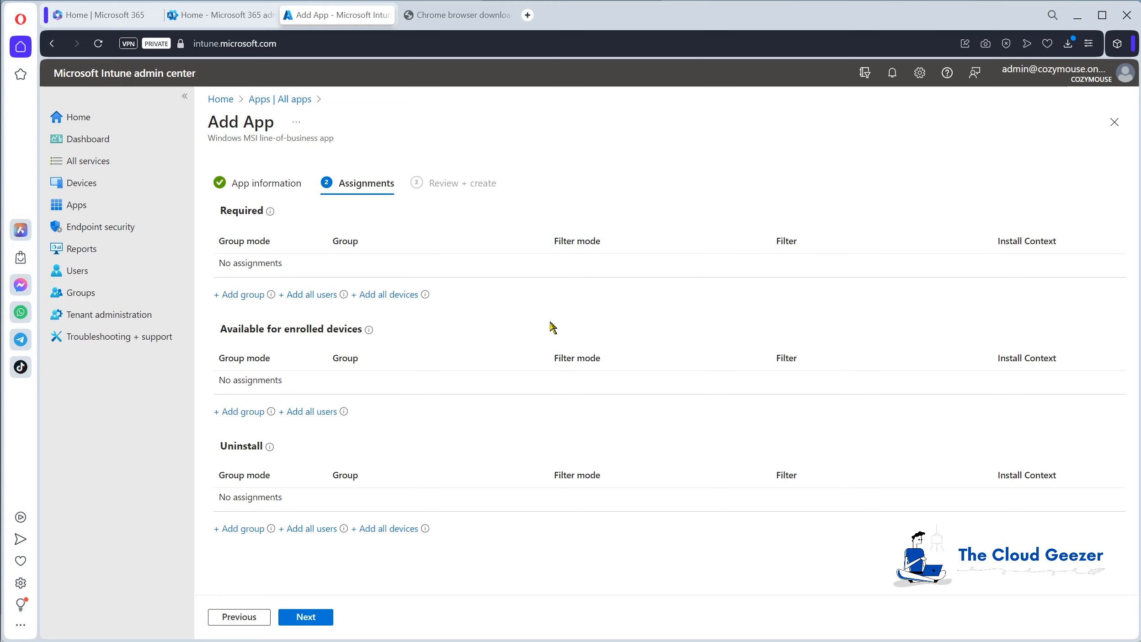
# Look through the groups available for the Required assignment and close the selection without choosing one.
pyautogui.click(240, 297)
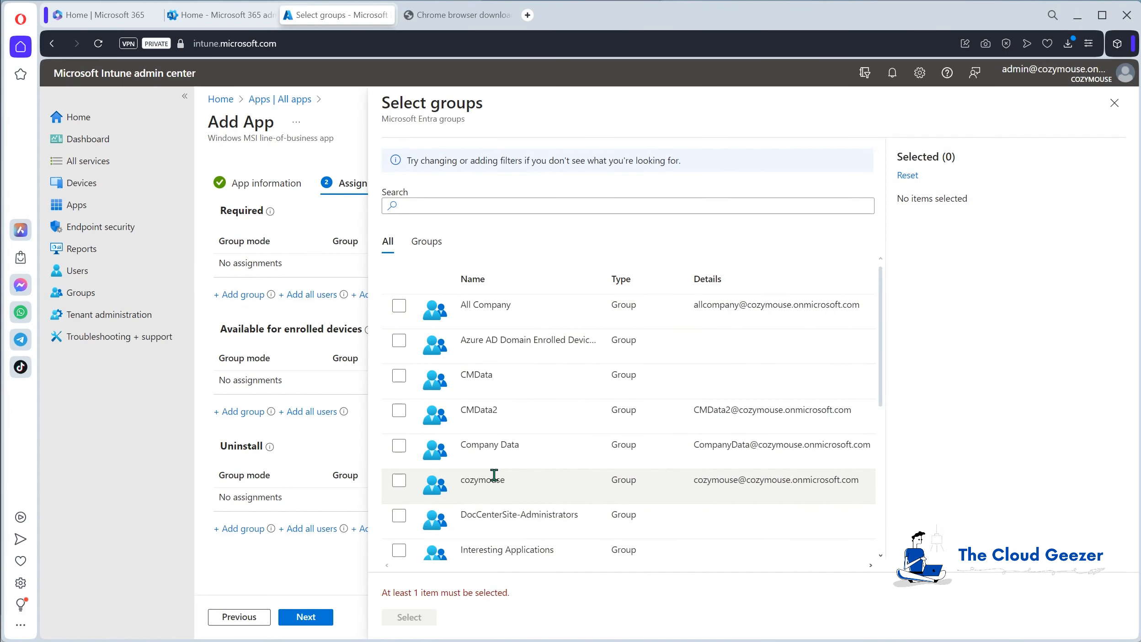
pyautogui.scroll(-3, 495, 462)
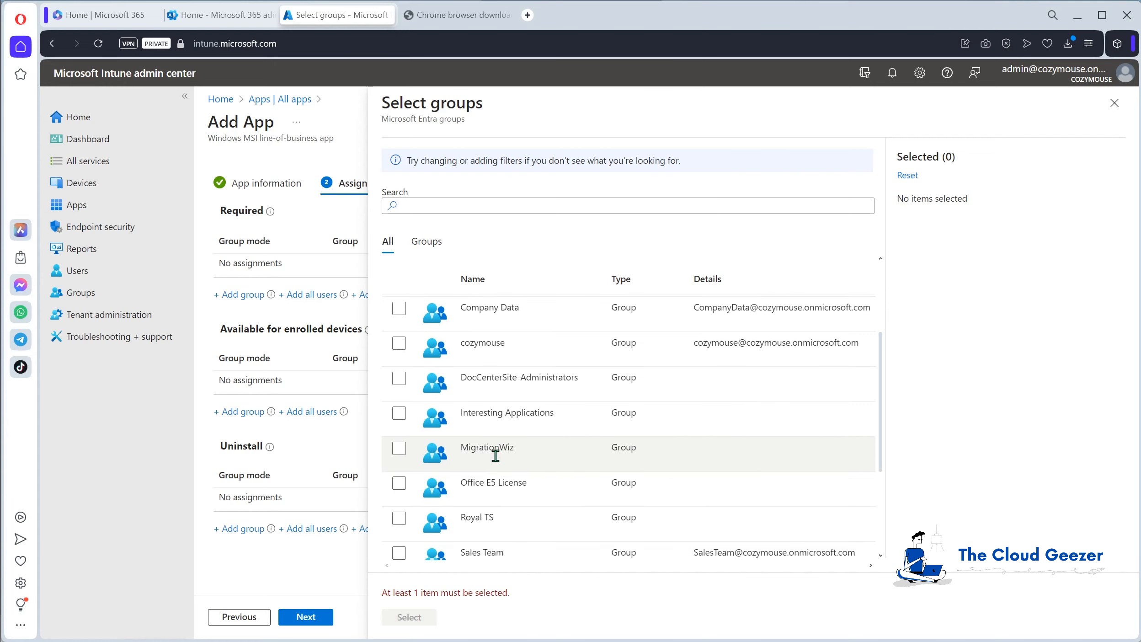
pyautogui.scroll(2, 496, 456)
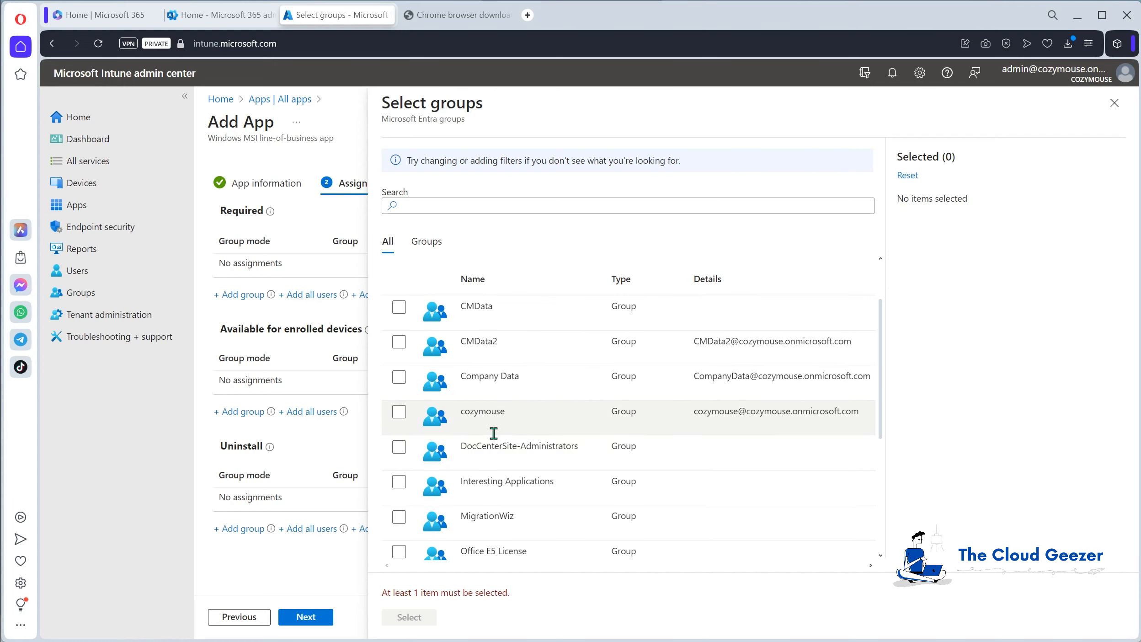
pyautogui.scroll(-3, 491, 433)
pyautogui.scroll(-2, 474, 389)
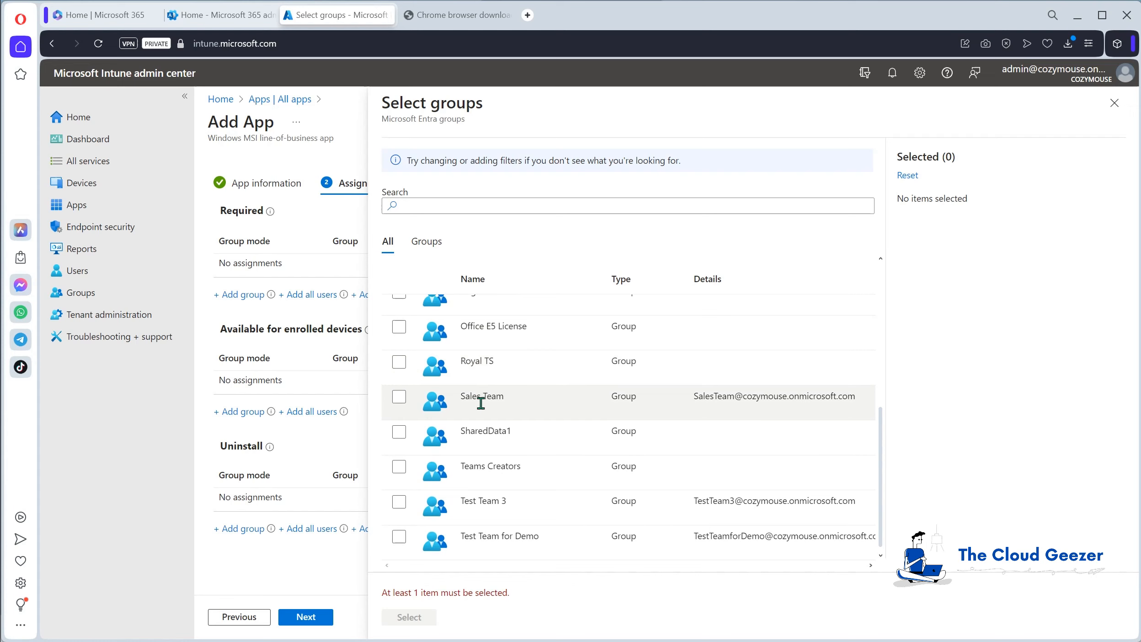
pyautogui.scroll(6, 481, 408)
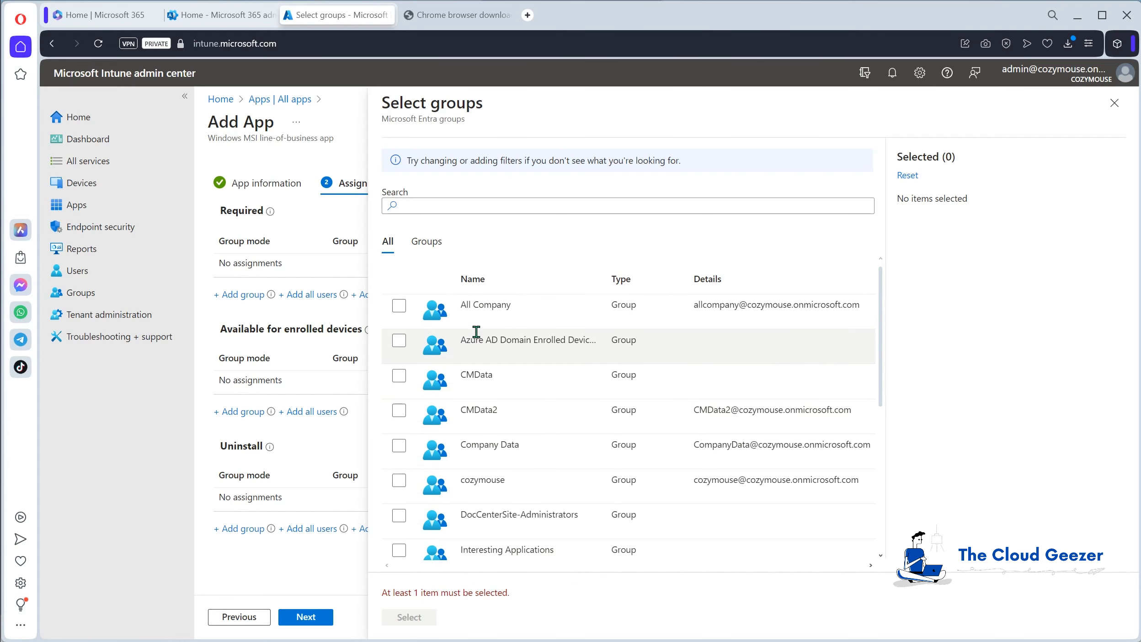
pyautogui.click(1114, 104)
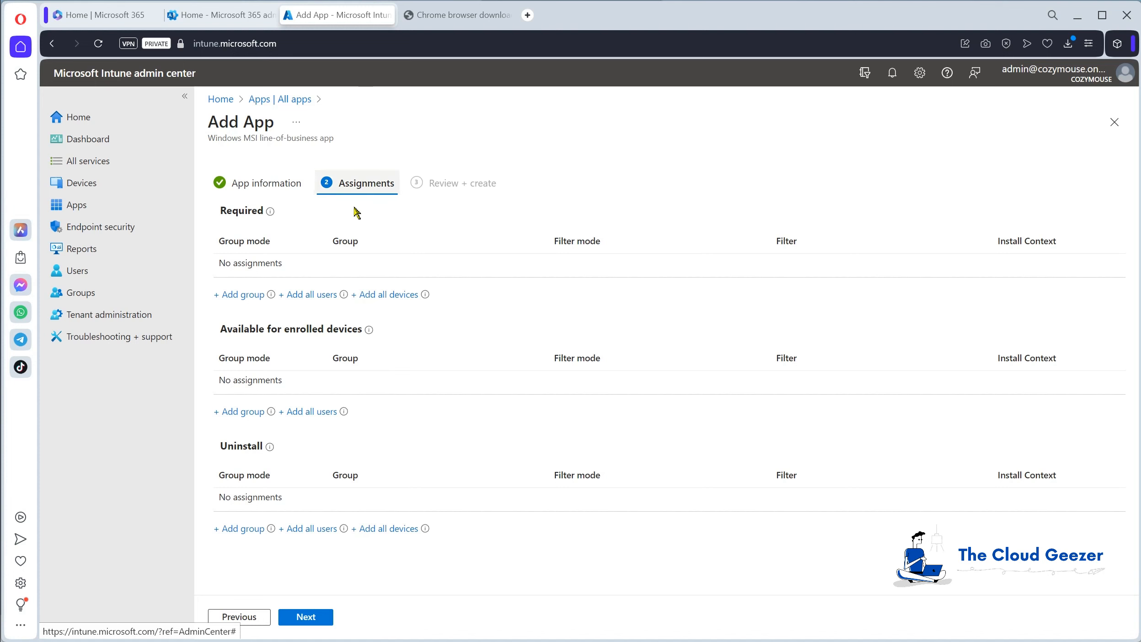
# Switch to the Microsoft 365 admin center and show the security groups among the active teams and groups.
pyautogui.click(226, 15)
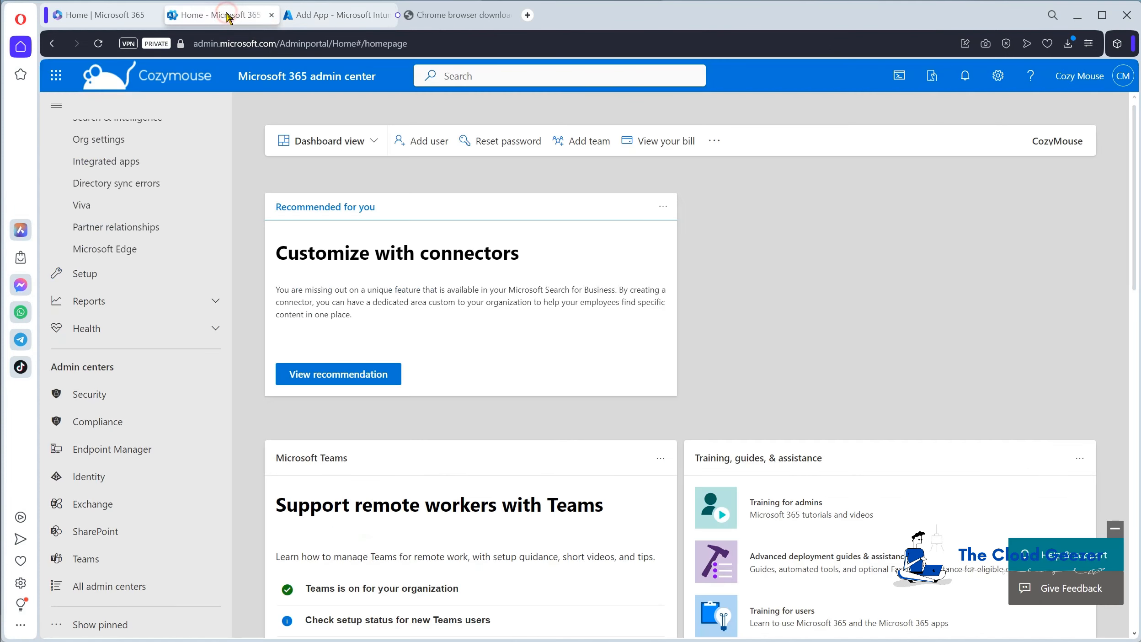
pyautogui.scroll(10, 148, 350)
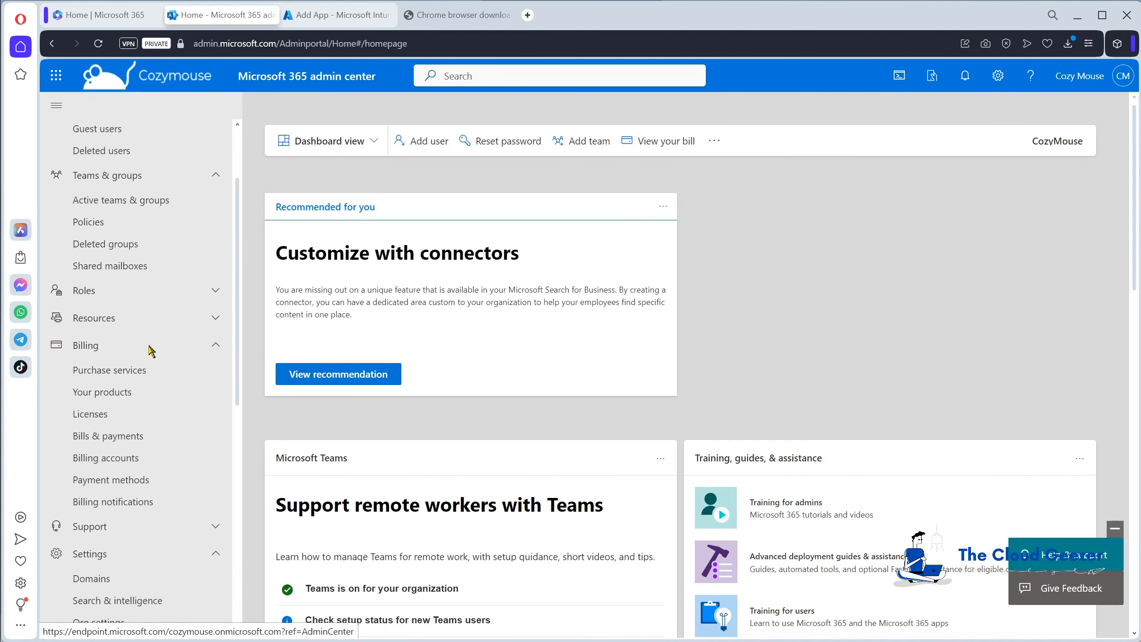
pyautogui.scroll(2, 138, 274)
pyautogui.click(114, 264)
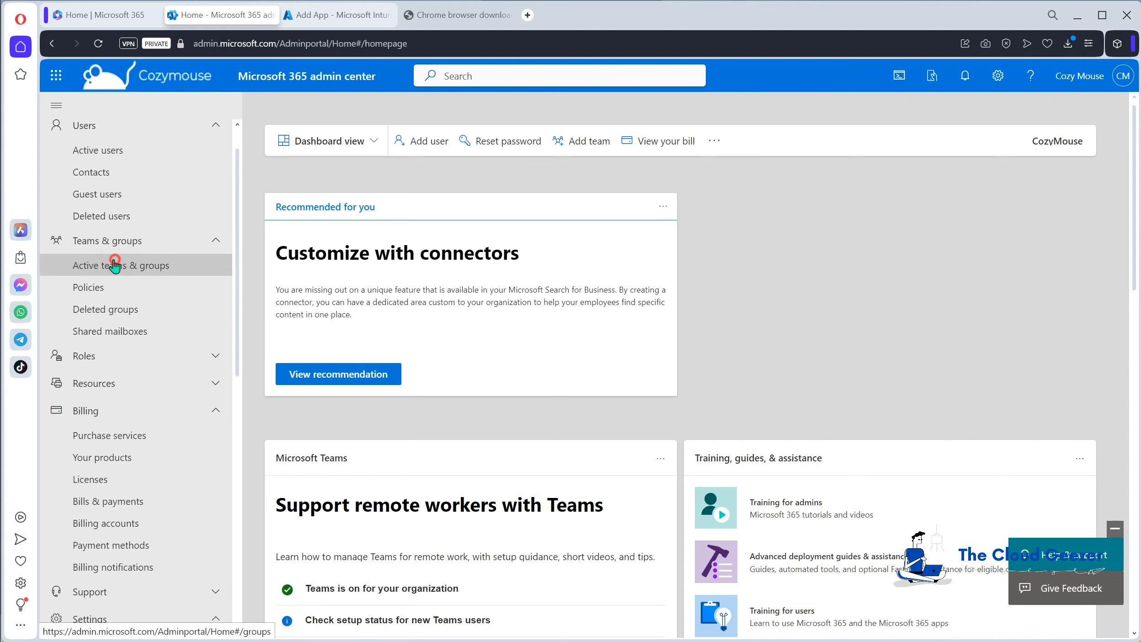
pyautogui.click(554, 303)
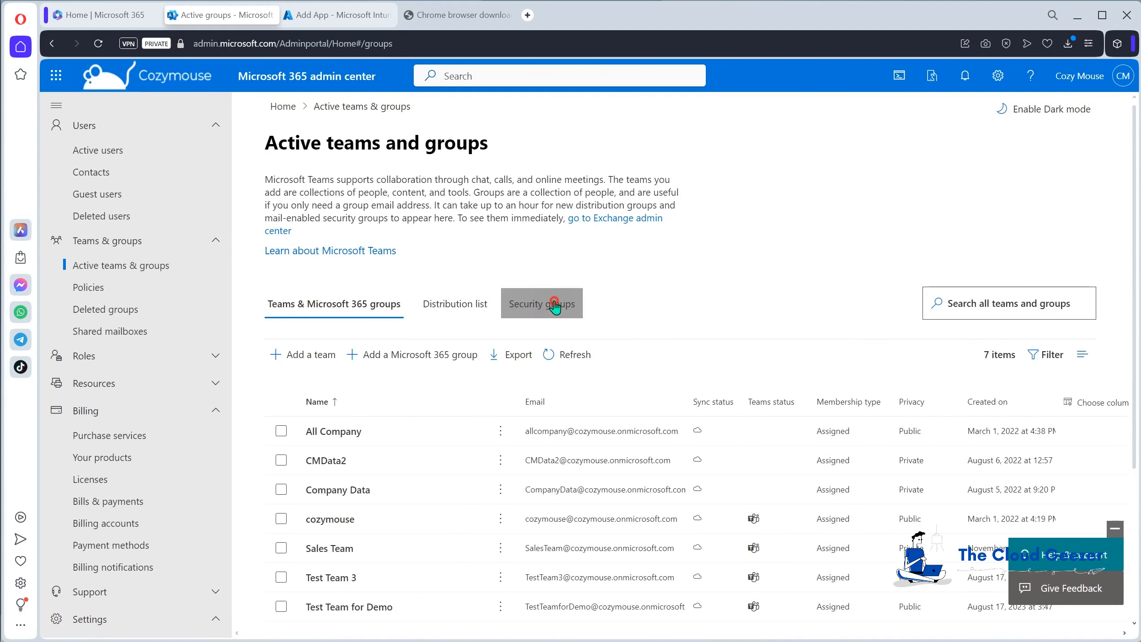
pyautogui.scroll(-3, 451, 395)
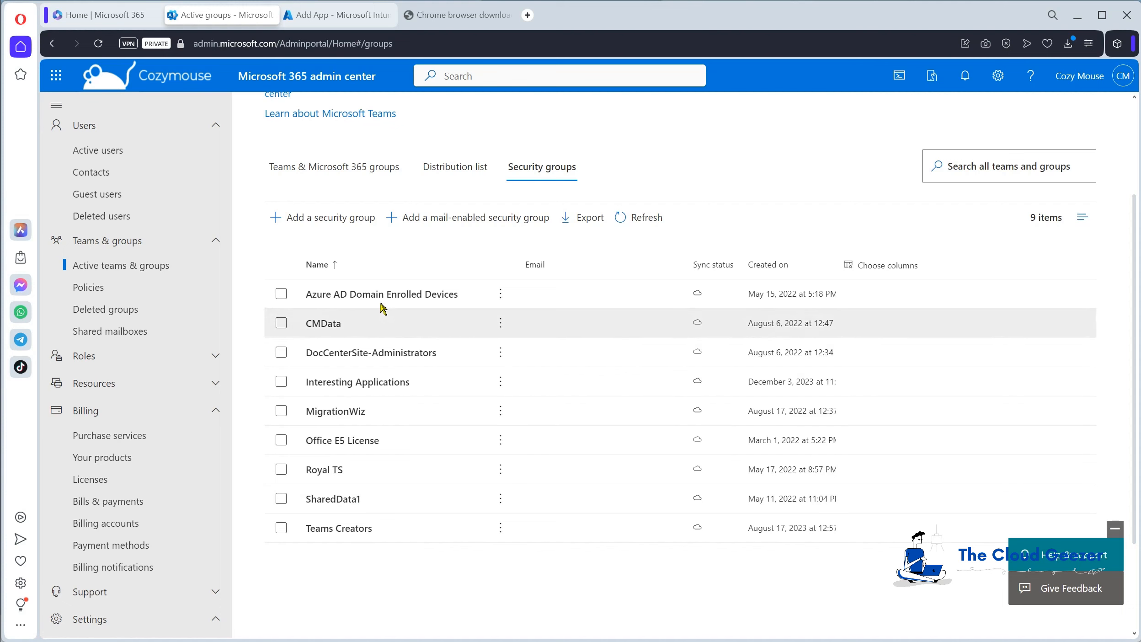
# Start a new security group named "InTune App Install - Google Chrome" and leave its description empty.
pyautogui.click(344, 213)
pyautogui.click(444, 280)
pyautogui.write('Google Chro')
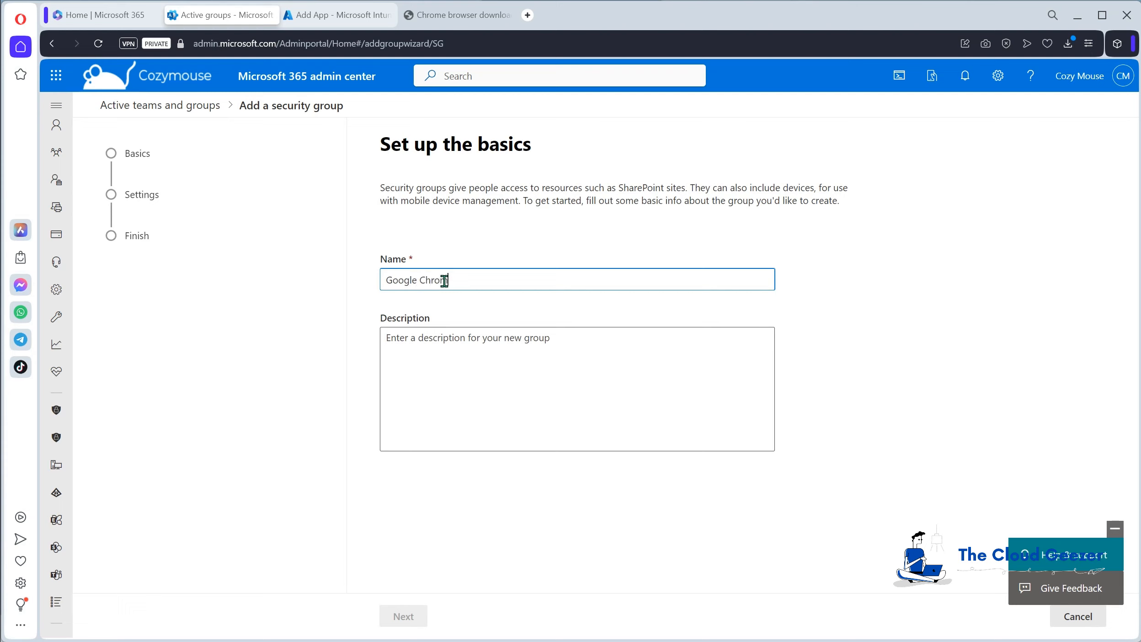
pyautogui.write('InTune ')
pyautogui.write('App Install')
pyautogui.write(' -')
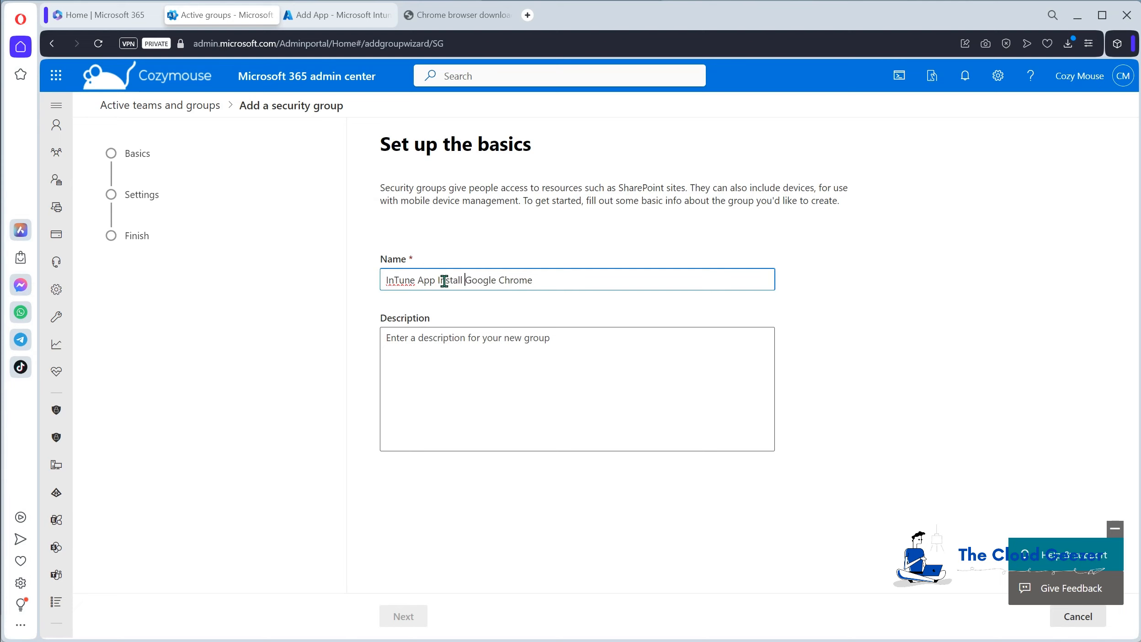
pyautogui.click(569, 358)
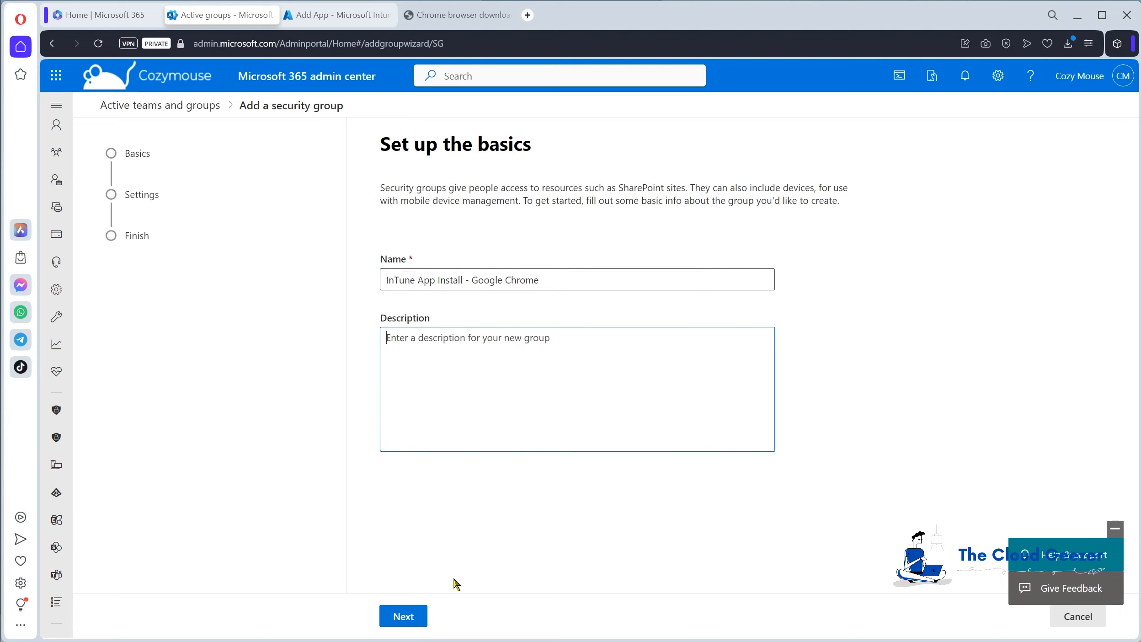
# Create the security group without Azure AD role assignment, return to the group list and dismiss the feedback survey.
pyautogui.click(403, 616)
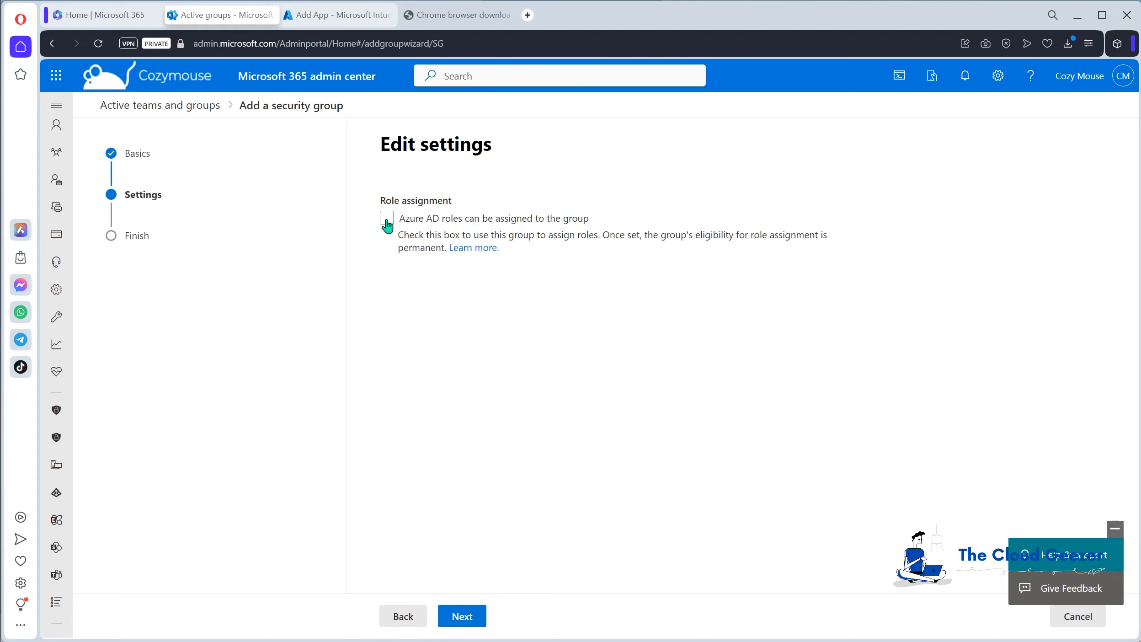
pyautogui.click(463, 618)
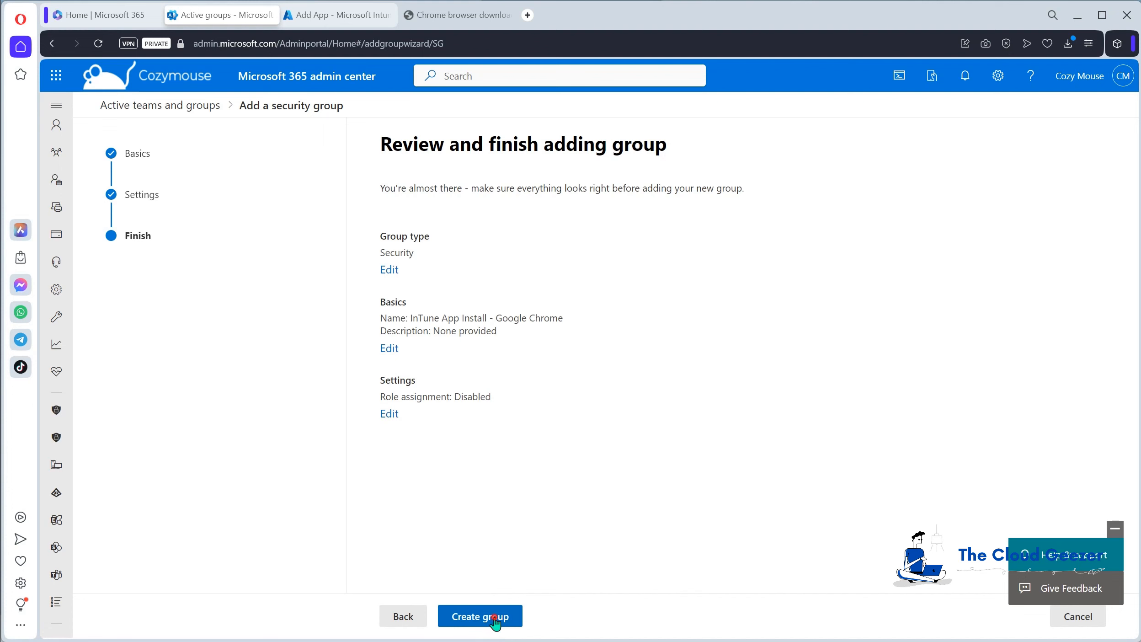
pyautogui.click(470, 622)
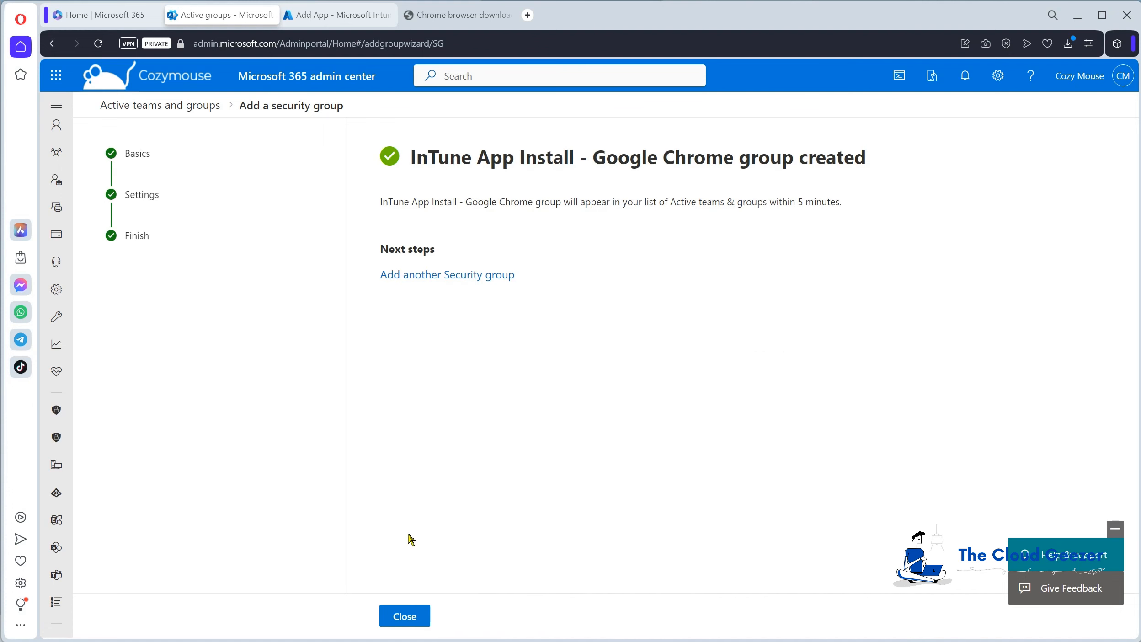
pyautogui.click(409, 618)
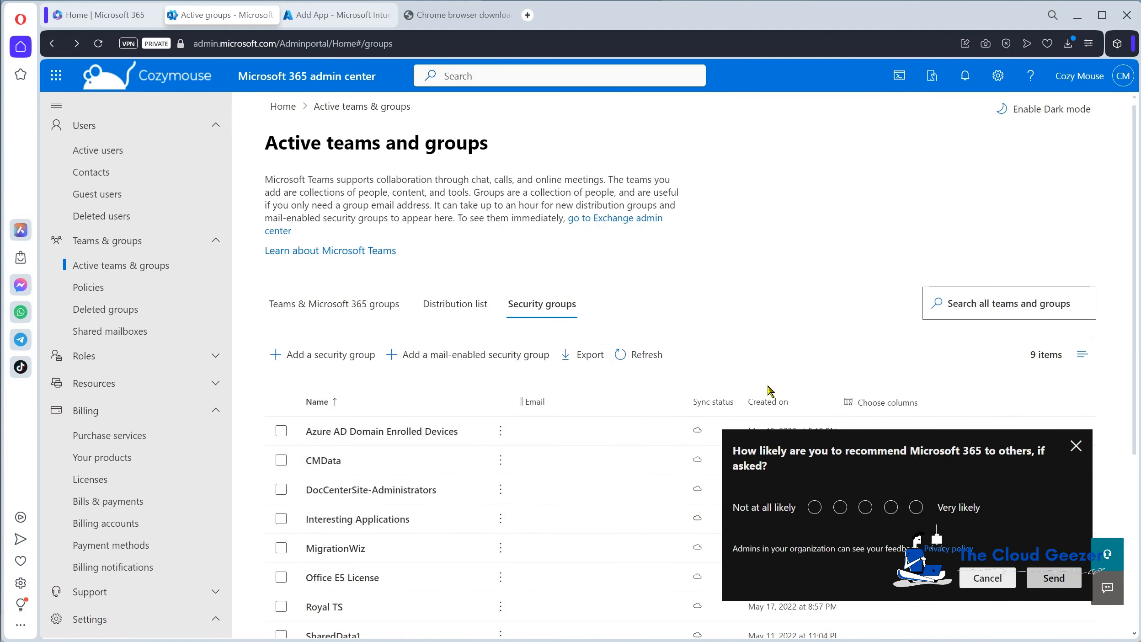
pyautogui.click(1073, 449)
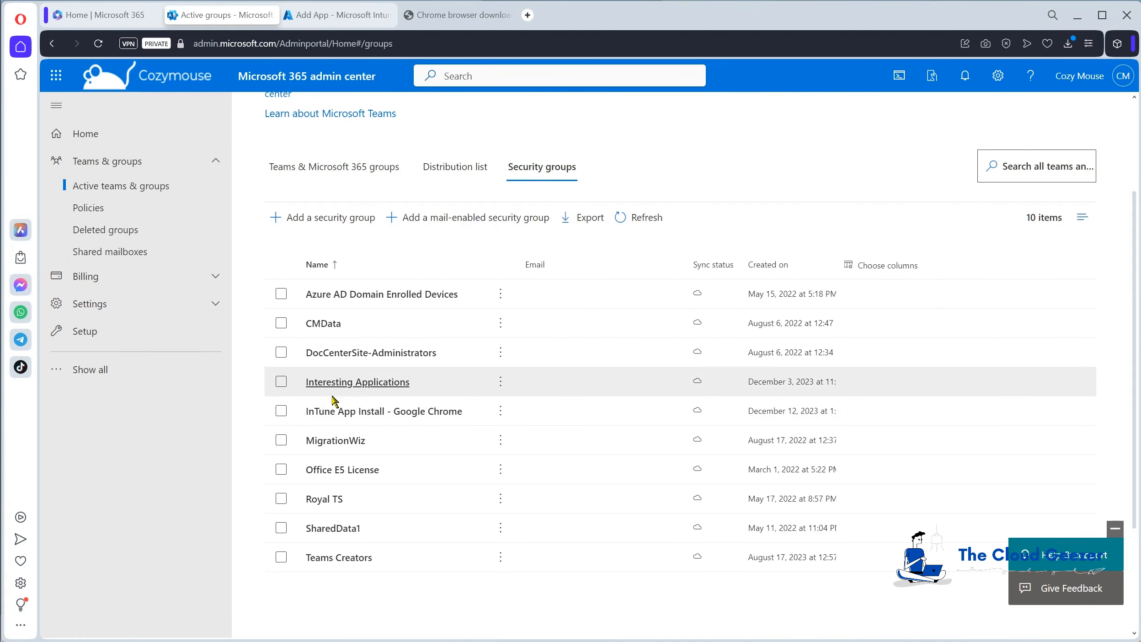
# Add the intended user as a member of the InTune App Install - Google Chrome group and close its details.
pyautogui.click(315, 413)
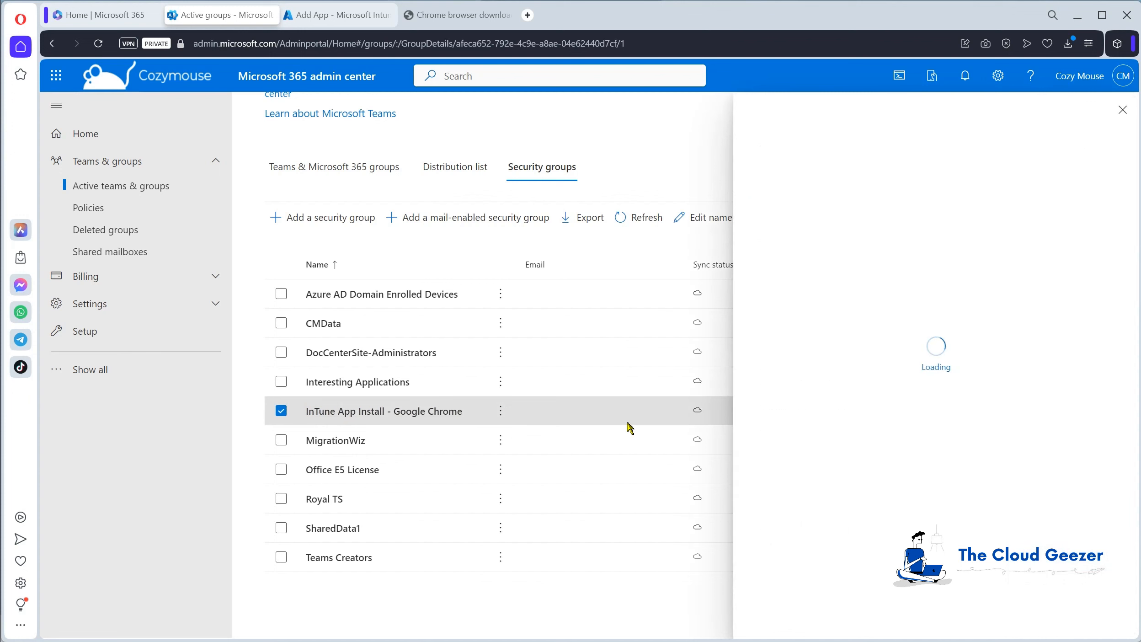
pyautogui.click(833, 229)
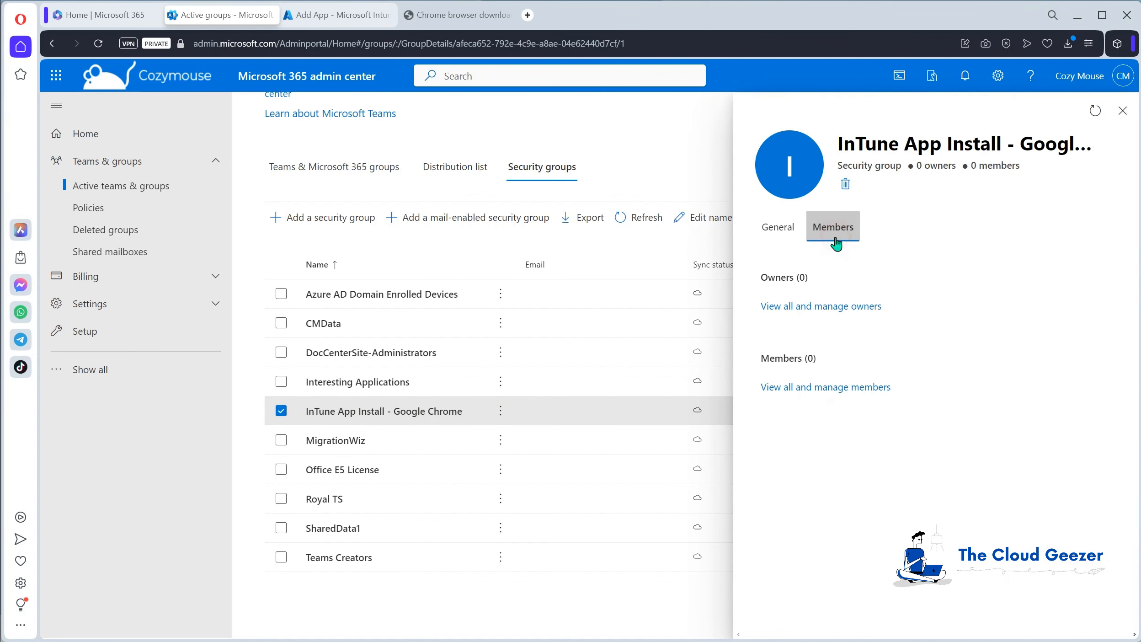
pyautogui.click(820, 389)
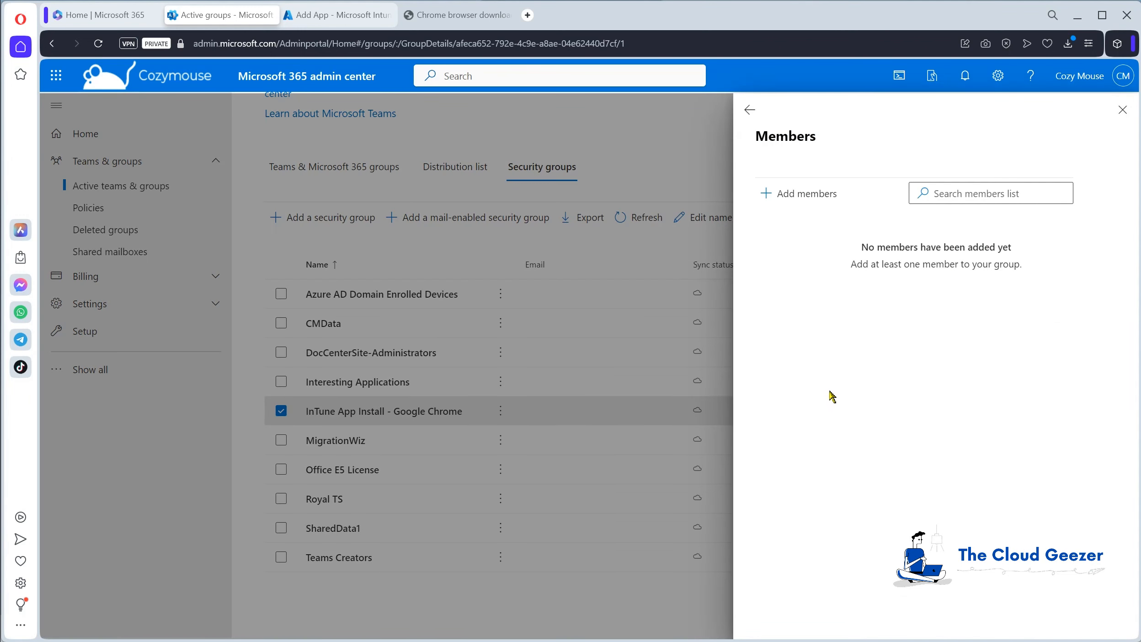
pyautogui.click(828, 197)
pyautogui.click(835, 170)
pyautogui.write('buck')
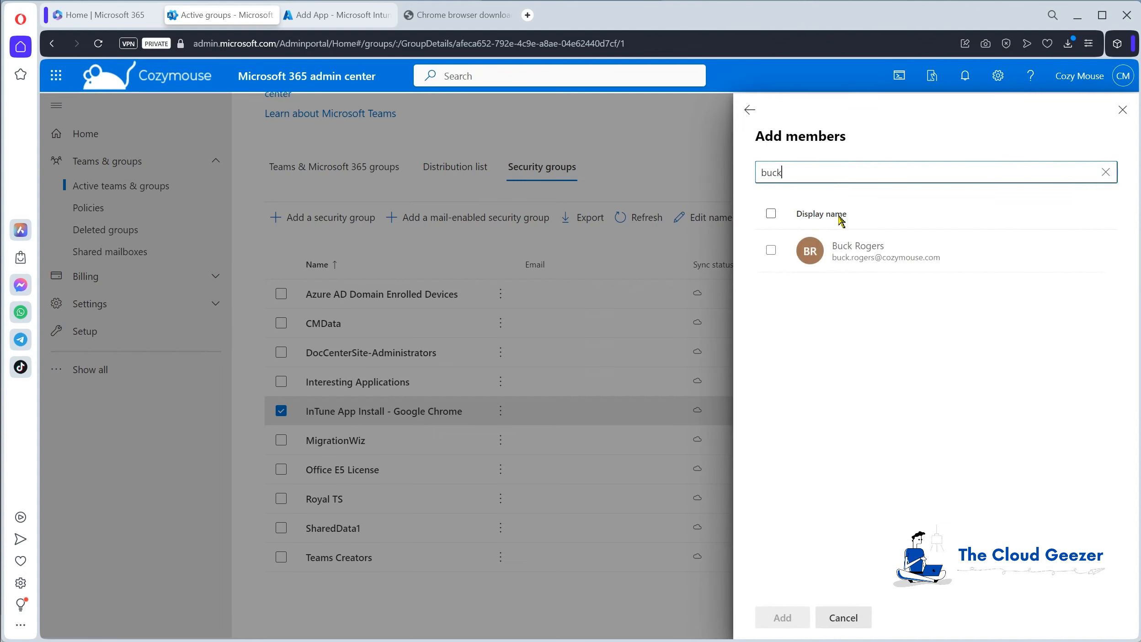
pyautogui.click(842, 250)
pyautogui.click(784, 617)
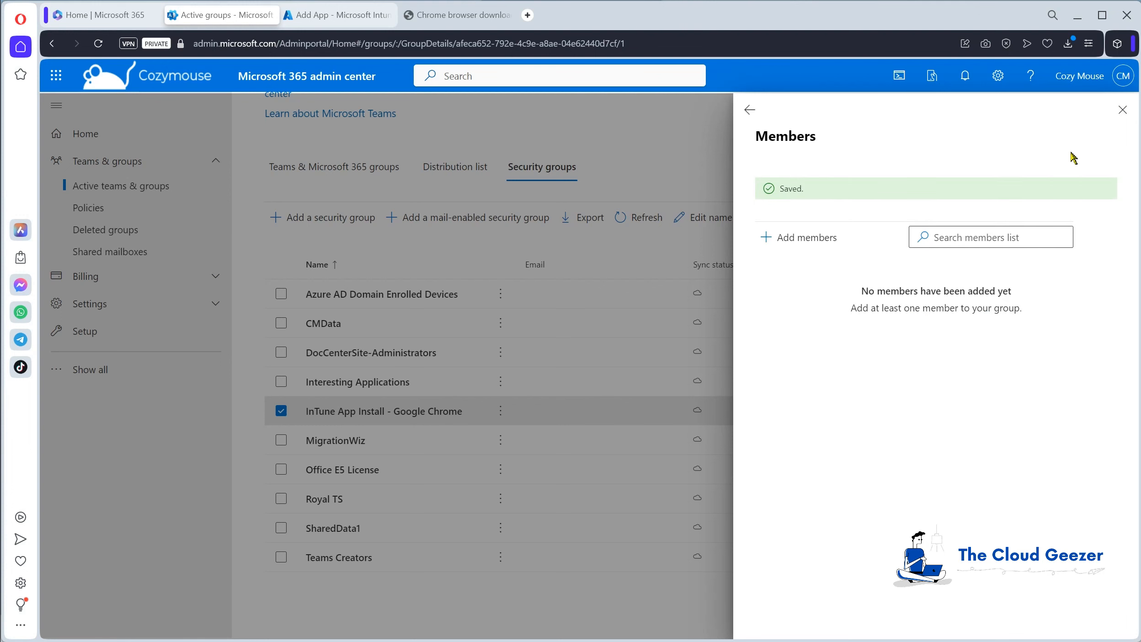
pyautogui.click(1122, 110)
# Return to the Intune Add App assignments and assign the InTune App Install - Google Chrome group as Required.
pyautogui.hotkey('ctrl', 'Tab')
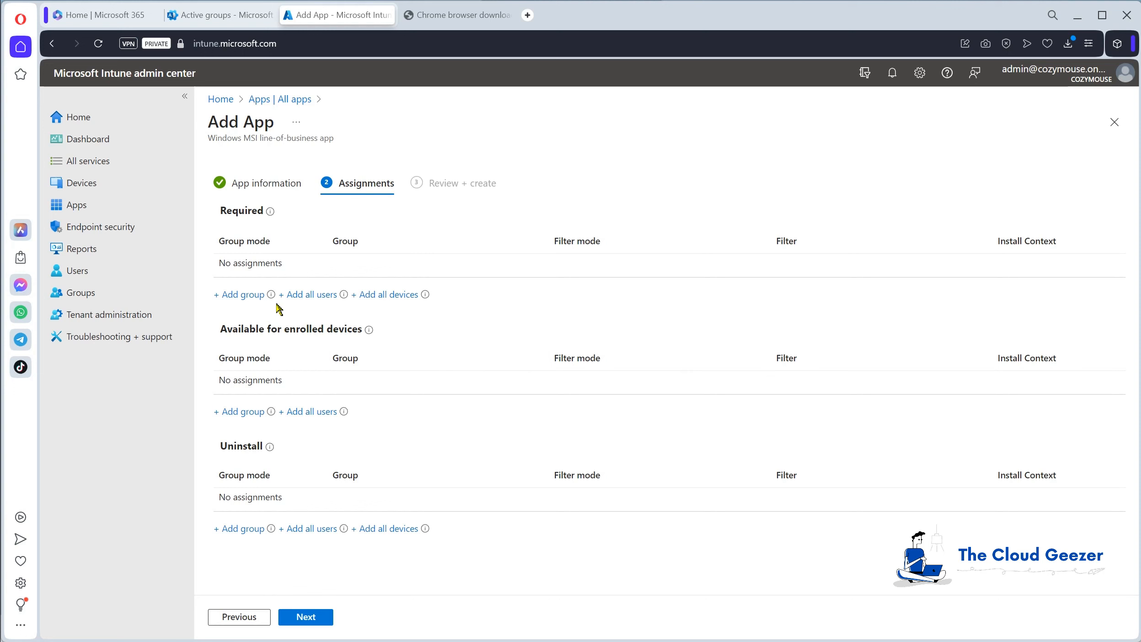
pyautogui.click(246, 296)
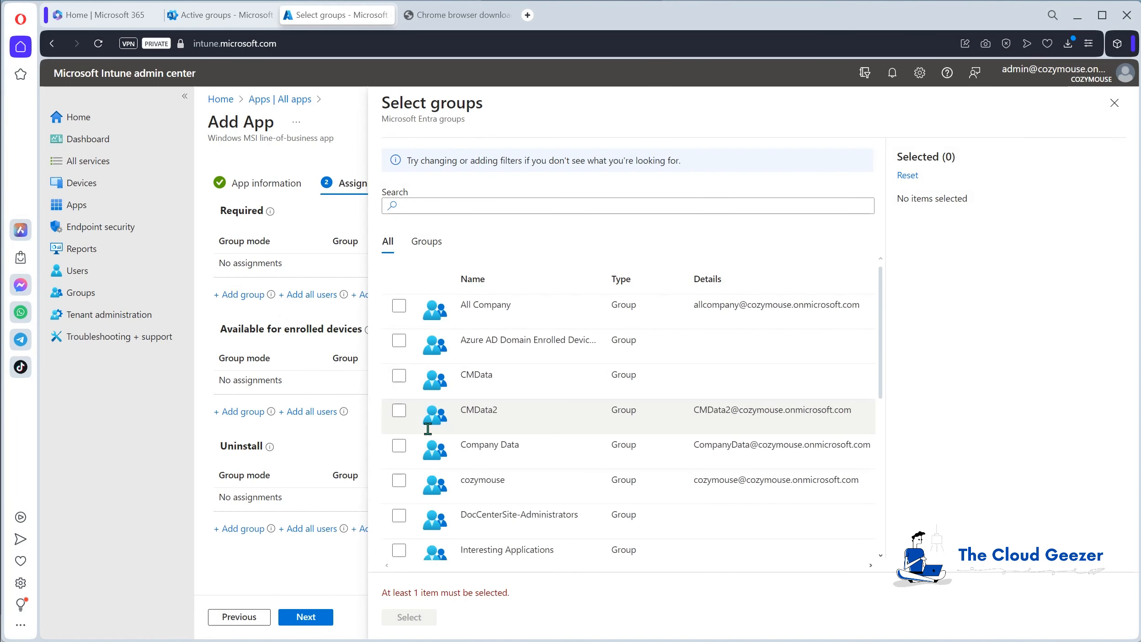
pyautogui.scroll(-3, 500, 401)
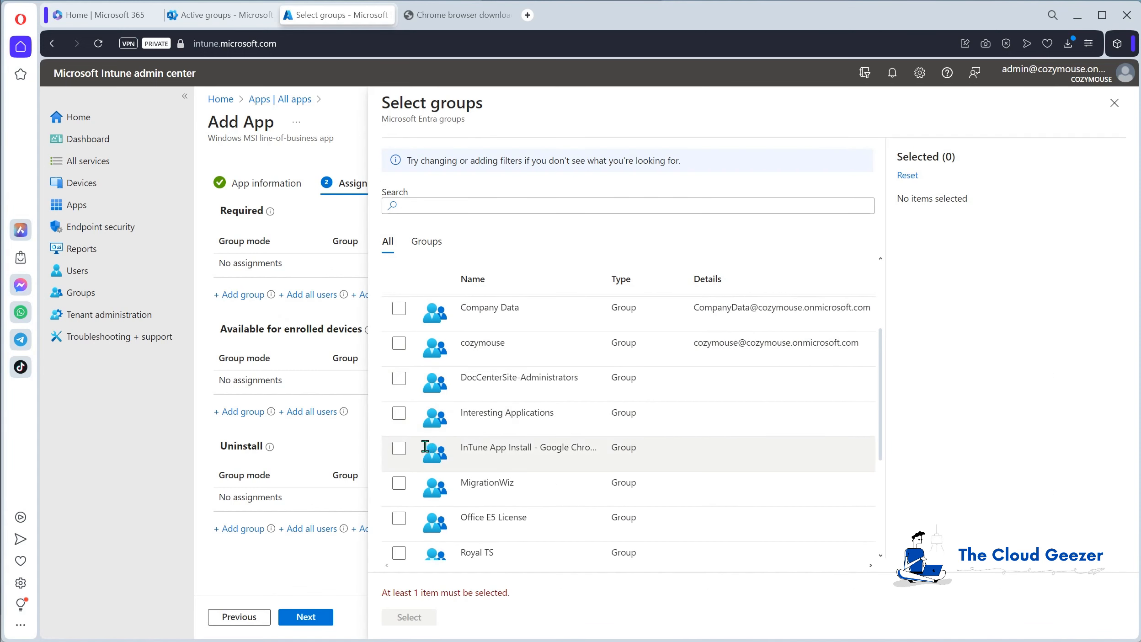
pyautogui.click(399, 450)
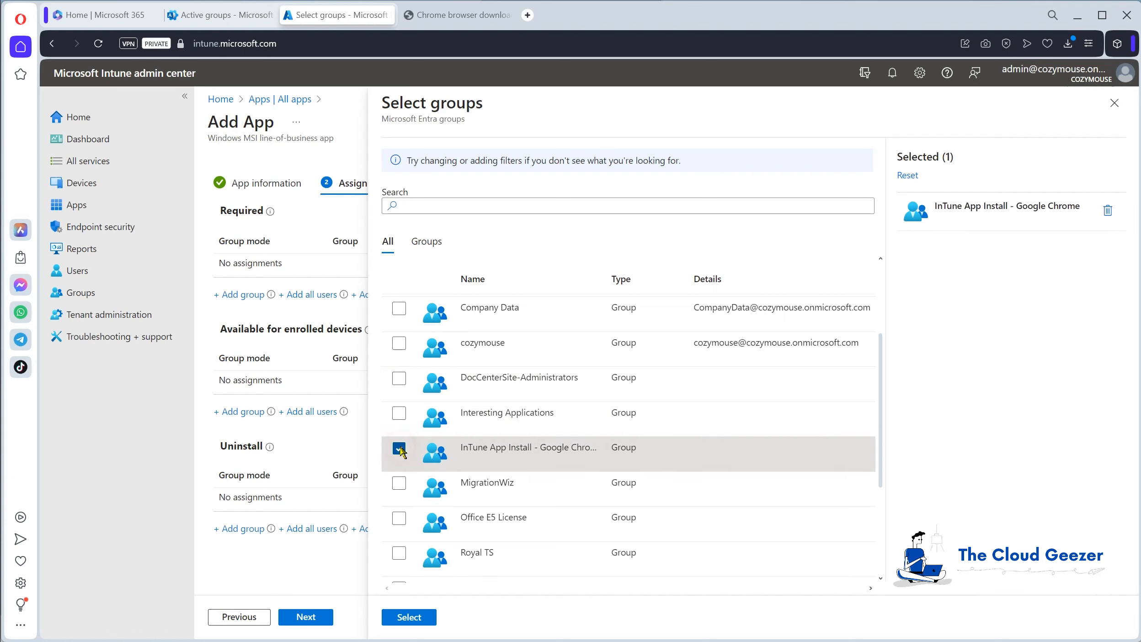
pyautogui.click(427, 618)
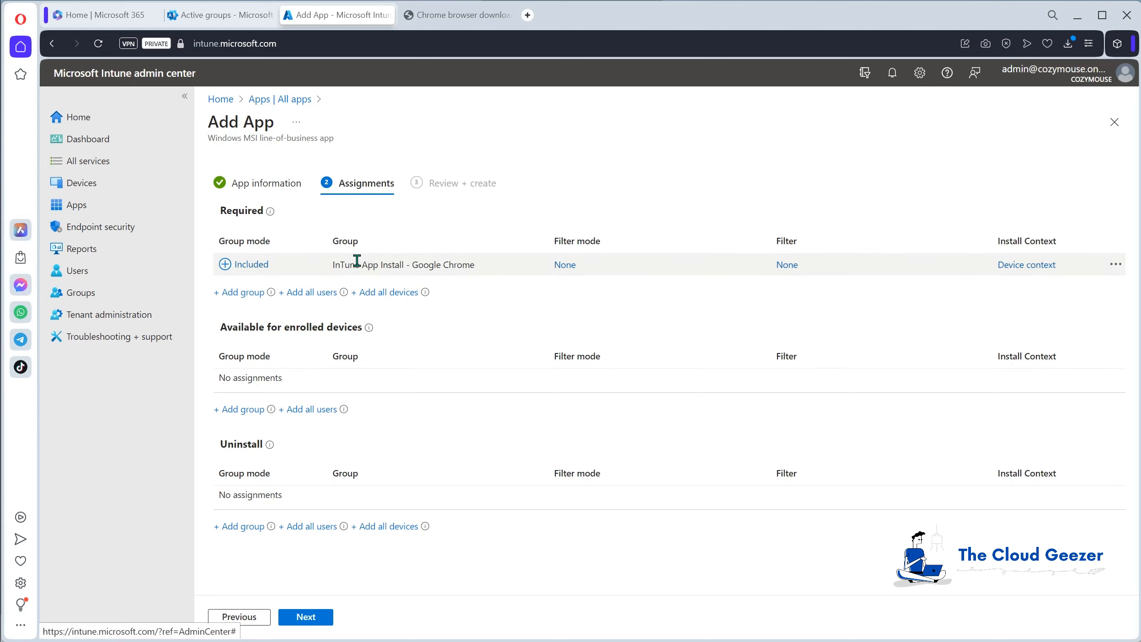
# Review the app summary with its Required assignment and create the Google Chrome app.
pyautogui.click(312, 618)
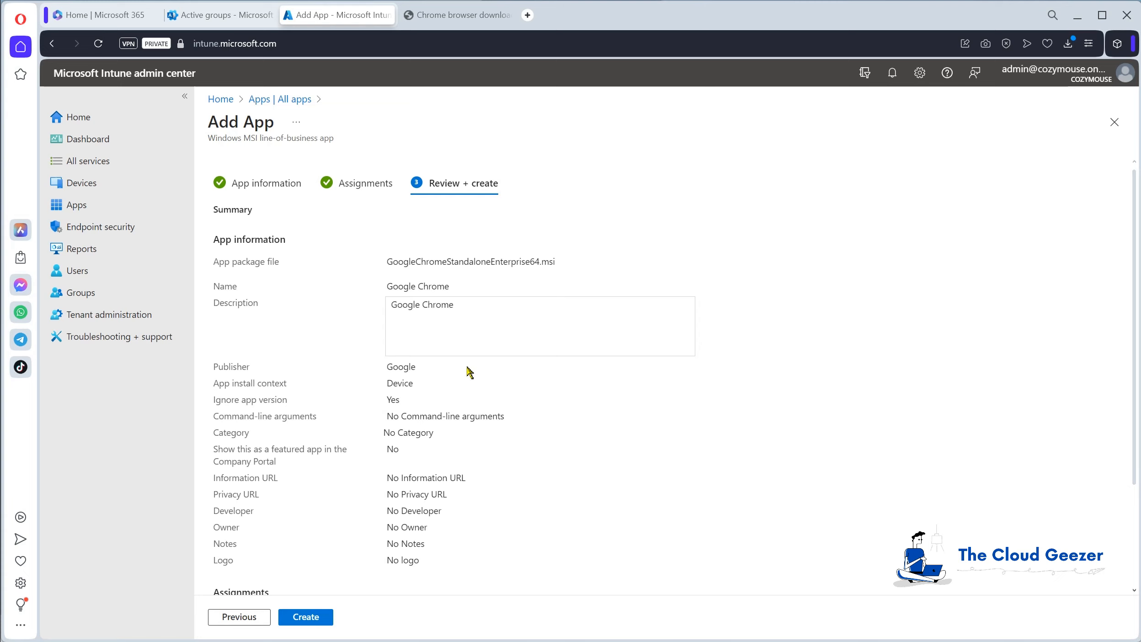
pyautogui.scroll(-3, 527, 368)
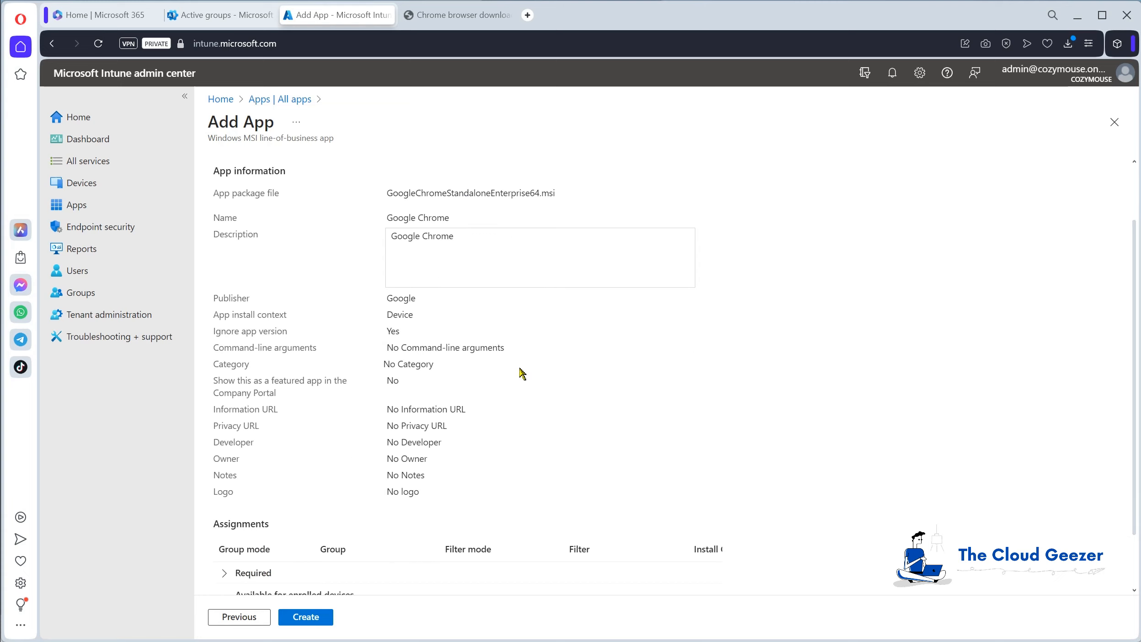
pyautogui.click(234, 509)
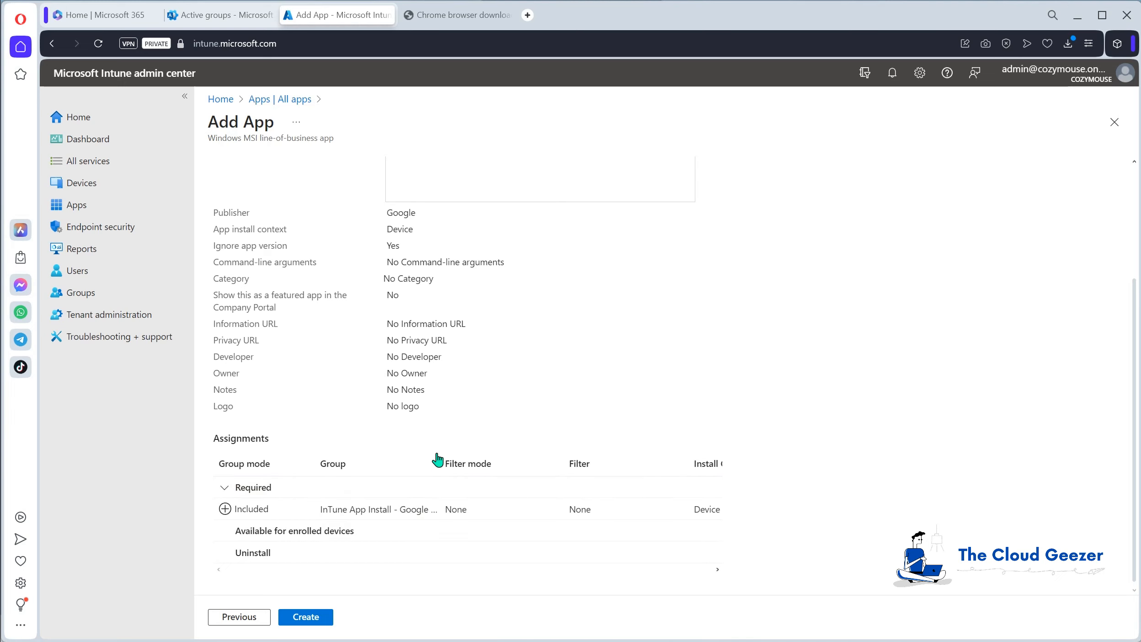
pyautogui.click(306, 617)
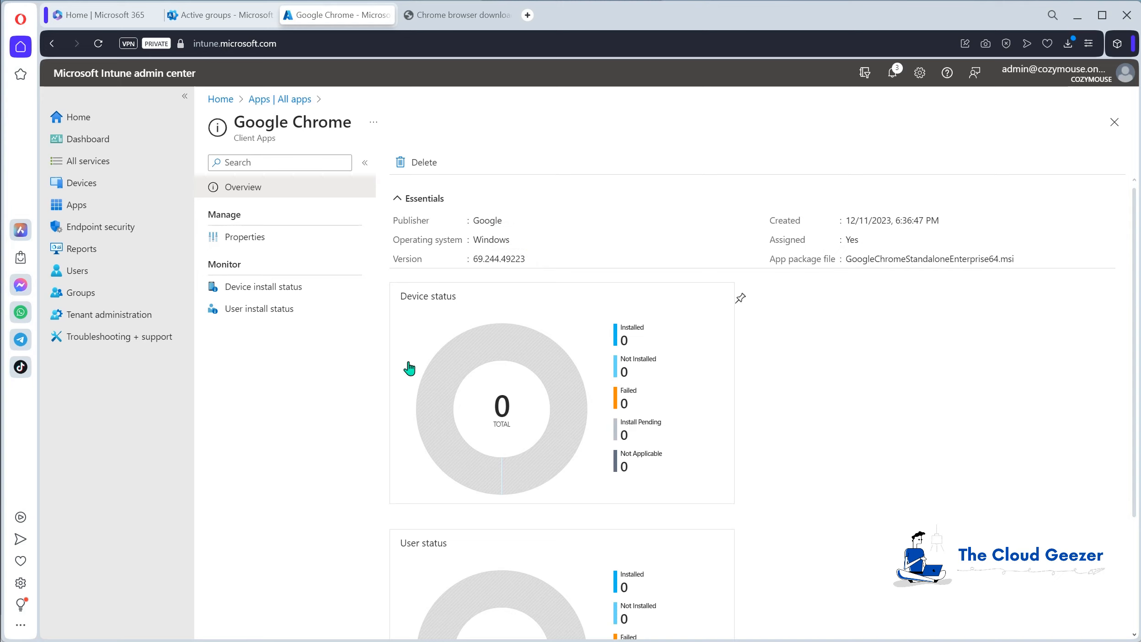
# Check the Google Chrome app's device and user install status, and go back through all apps to the Apps overview.
pyautogui.scroll(-3, 657, 389)
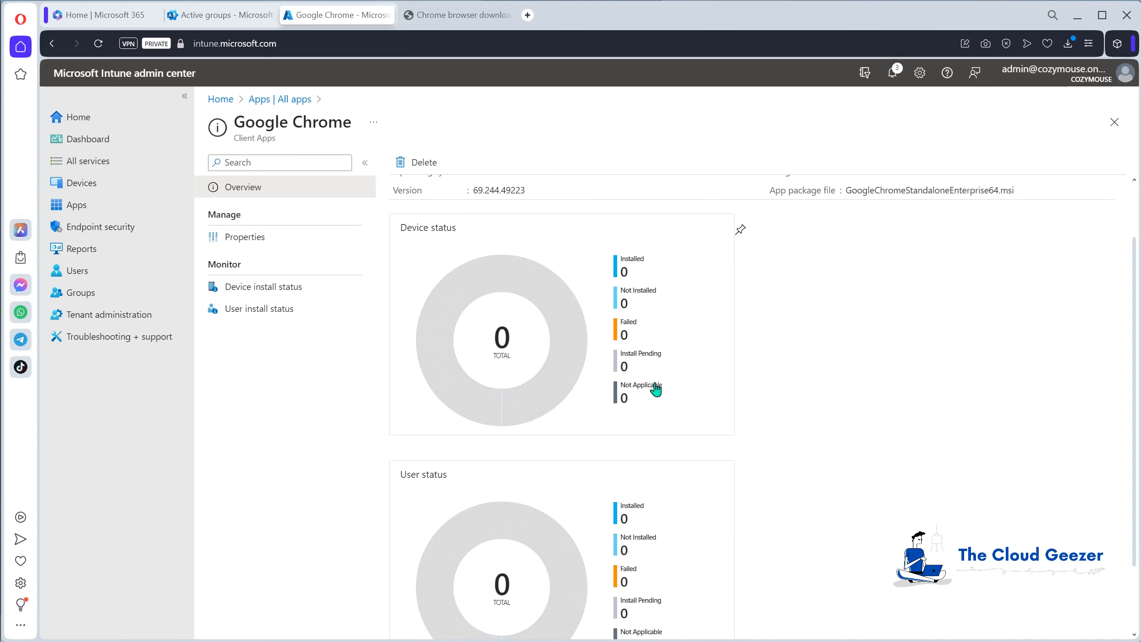
pyautogui.scroll(3, 654, 362)
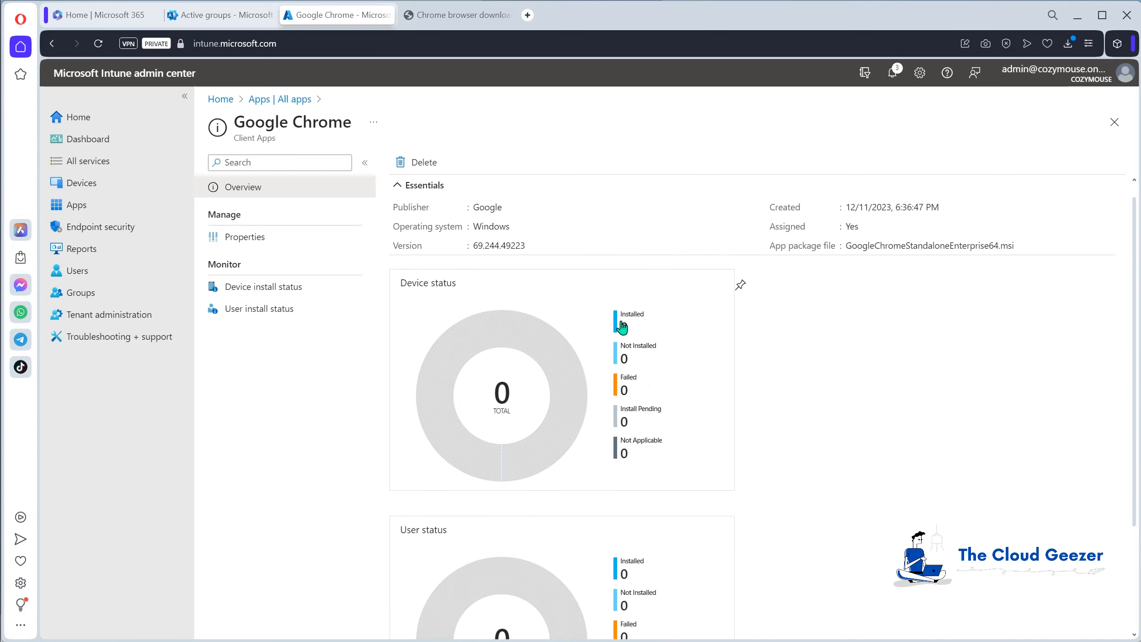
pyautogui.click(275, 101)
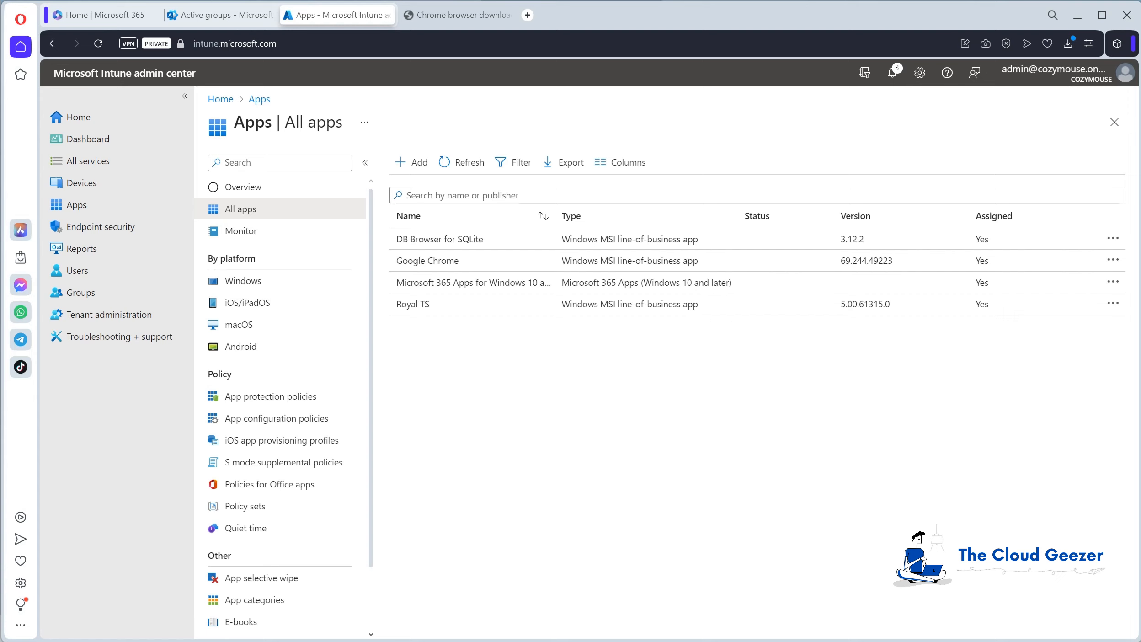
pyautogui.click(241, 187)
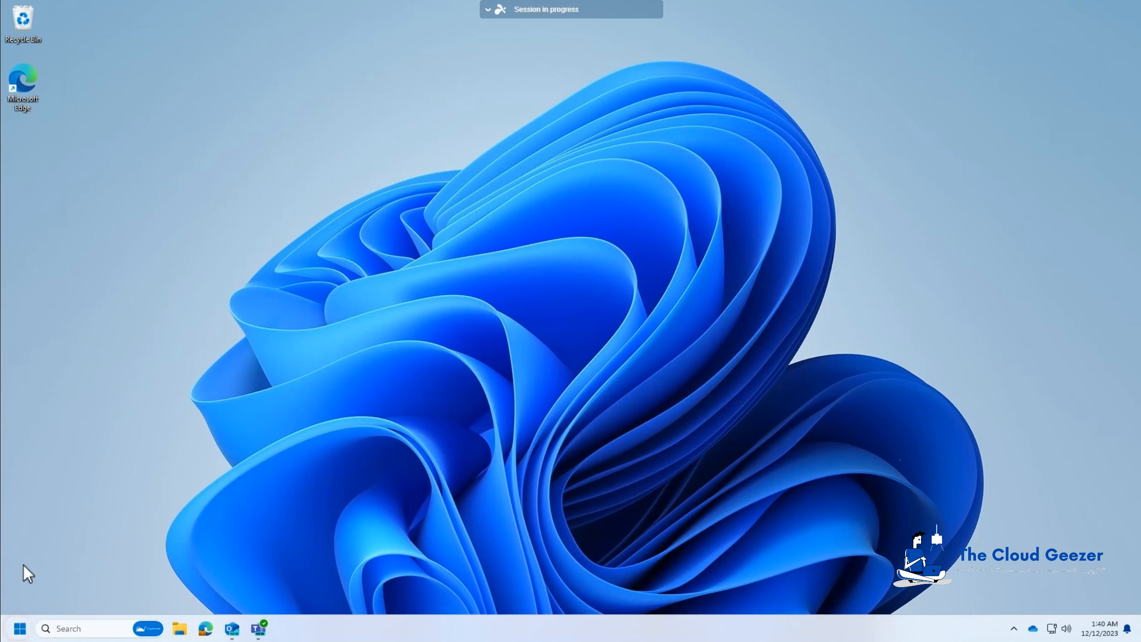
# On the remote Windows device, look through the installed apps in Settings for Google Chrome and minimize the window.
pyautogui.click(19, 628)
pyautogui.click(168, 330)
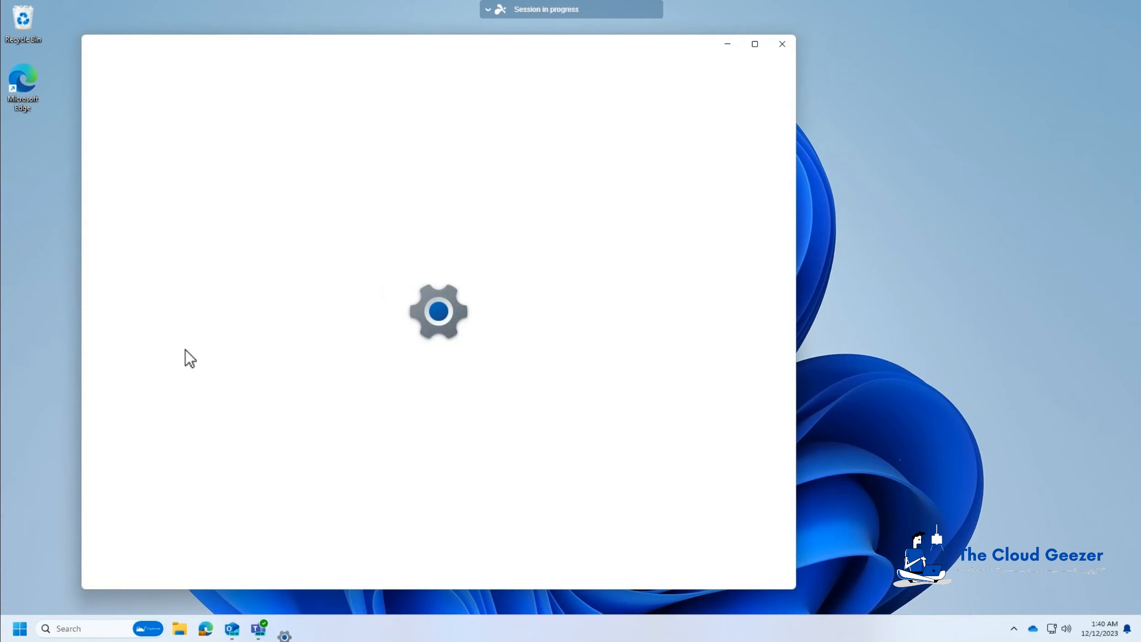
pyautogui.click(161, 284)
pyautogui.click(424, 129)
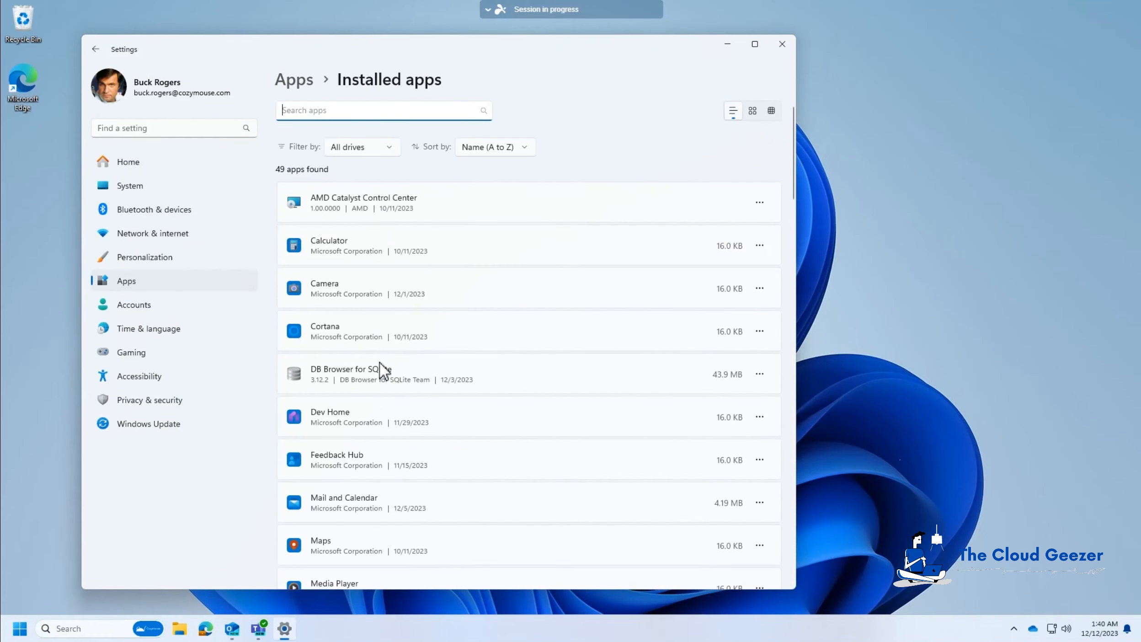
pyautogui.scroll(-2, 366, 497)
pyautogui.scroll(-2, 365, 498)
pyautogui.scroll(5, 585, 466)
pyautogui.click(728, 44)
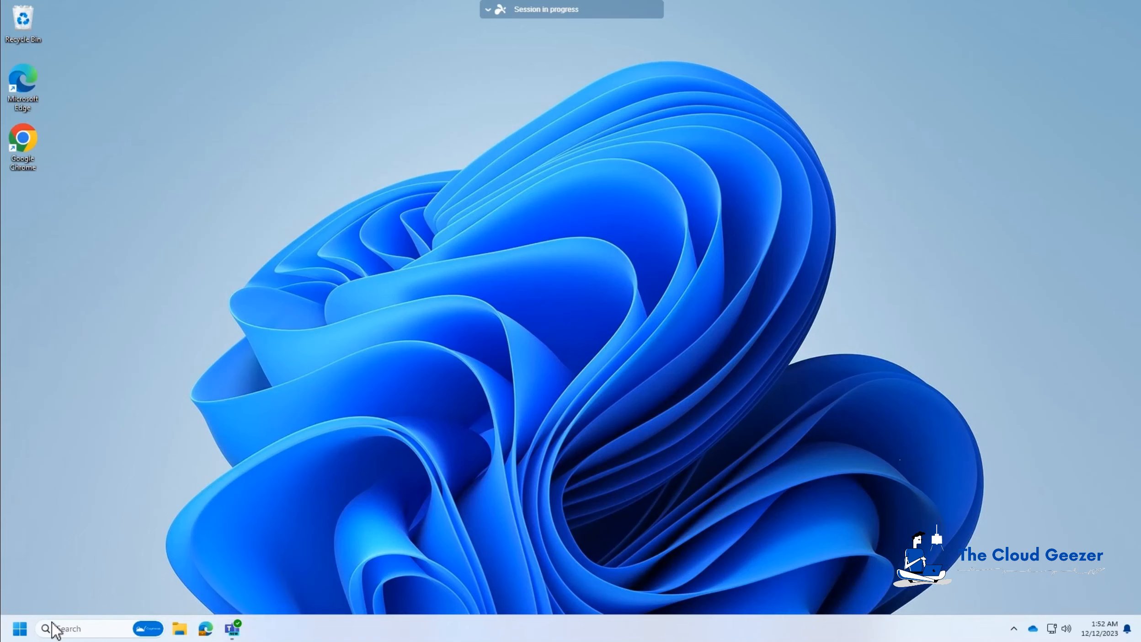
# On the remote Windows device, open the installed apps list in Settings to check for Google Chrome.
pyautogui.click(20, 629)
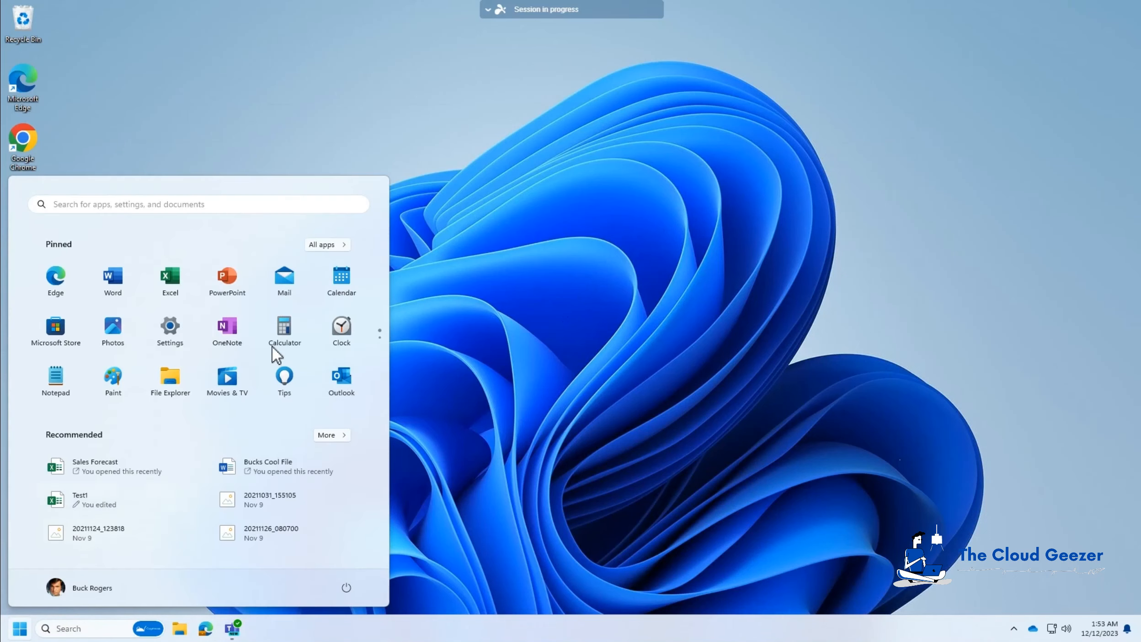
pyautogui.click(172, 328)
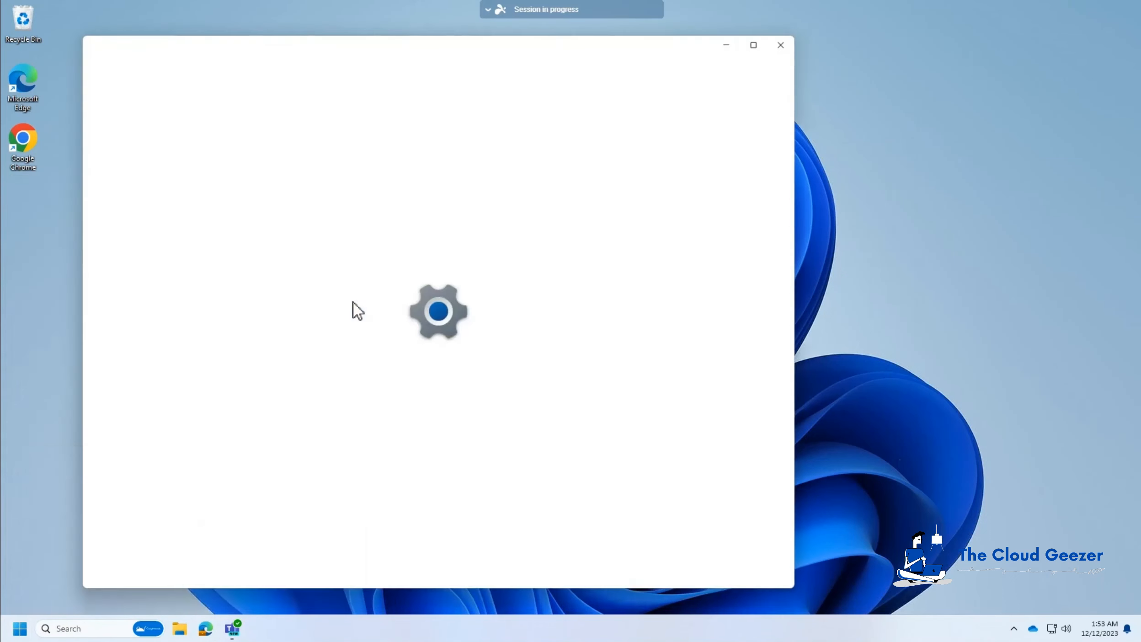
pyautogui.click(162, 280)
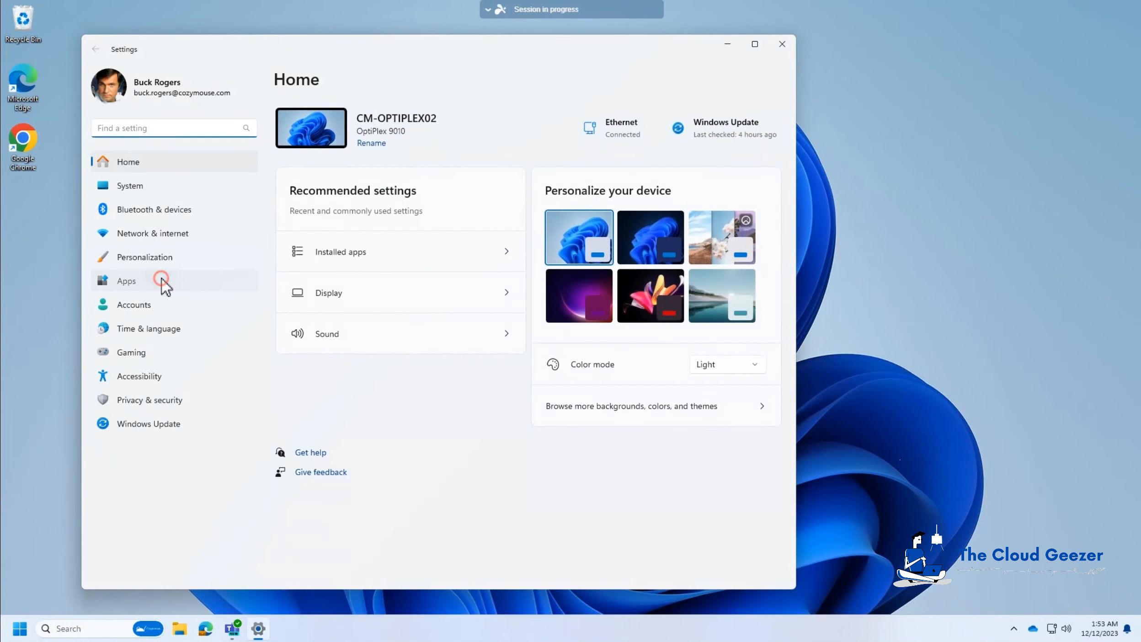
pyautogui.click(338, 120)
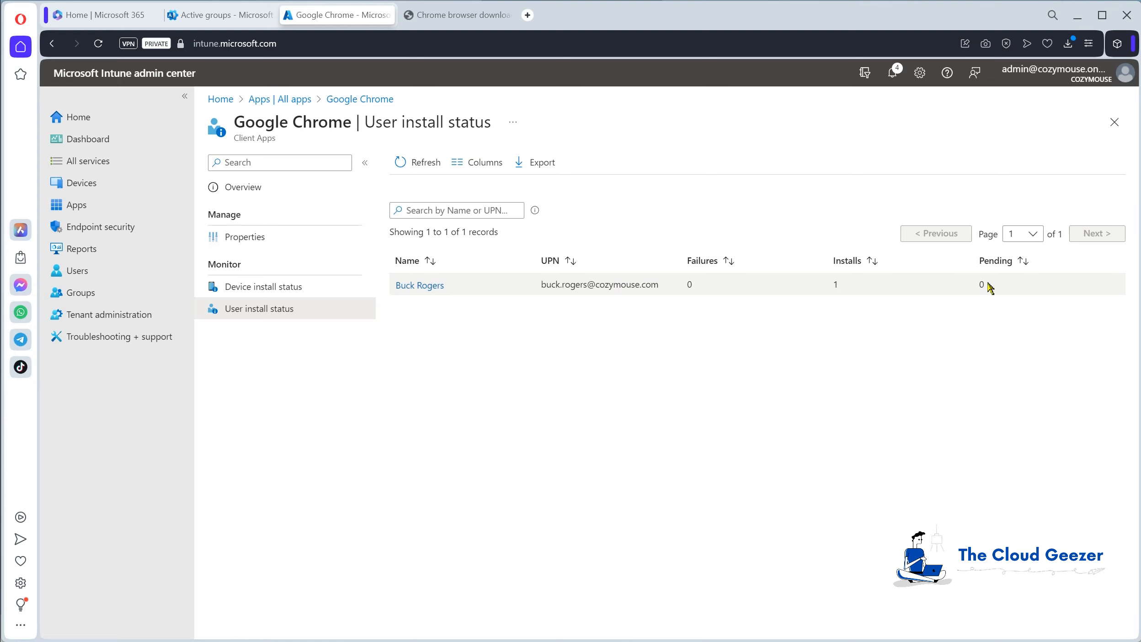
# In Intune, refresh the Google Chrome app's user install status and review both its device and user install status reports.
pyautogui.click(404, 165)
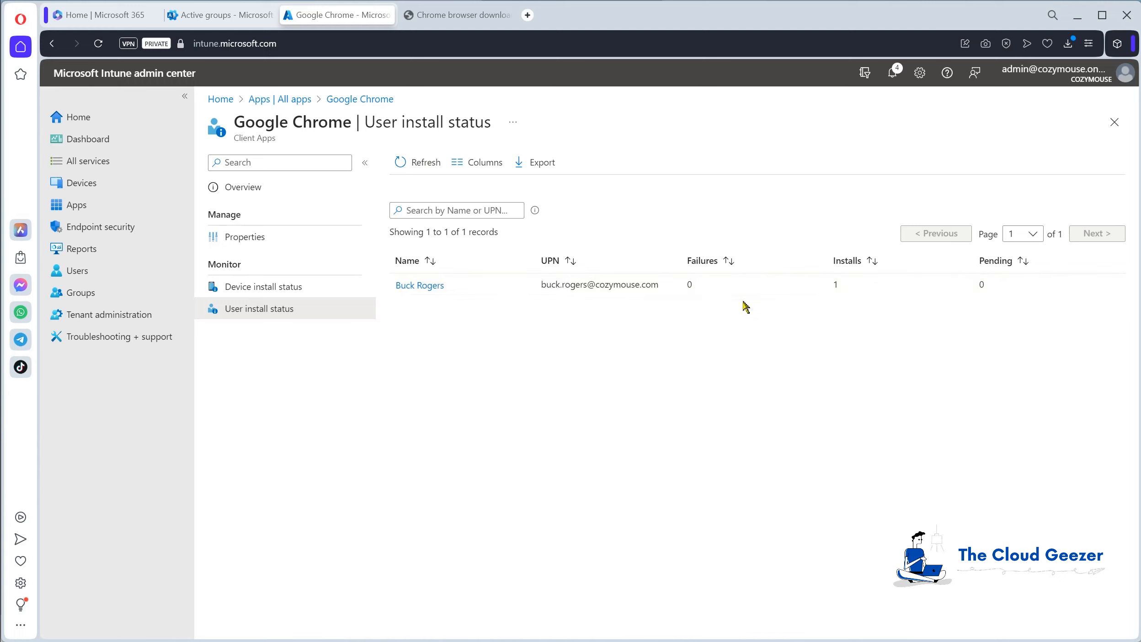
pyautogui.click(311, 294)
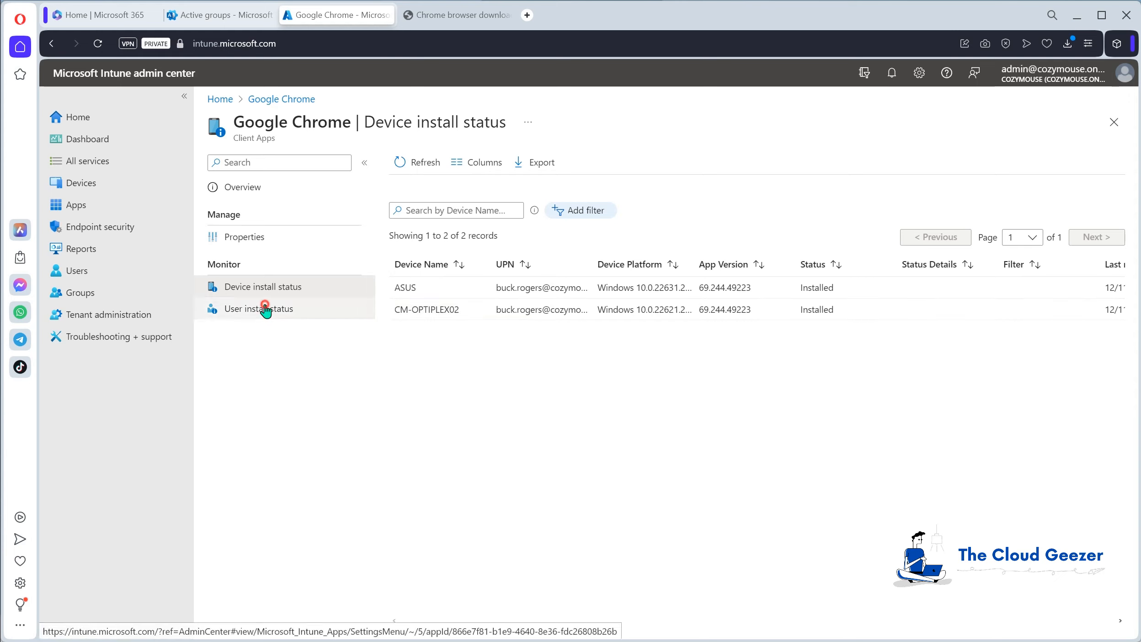
pyautogui.click(251, 316)
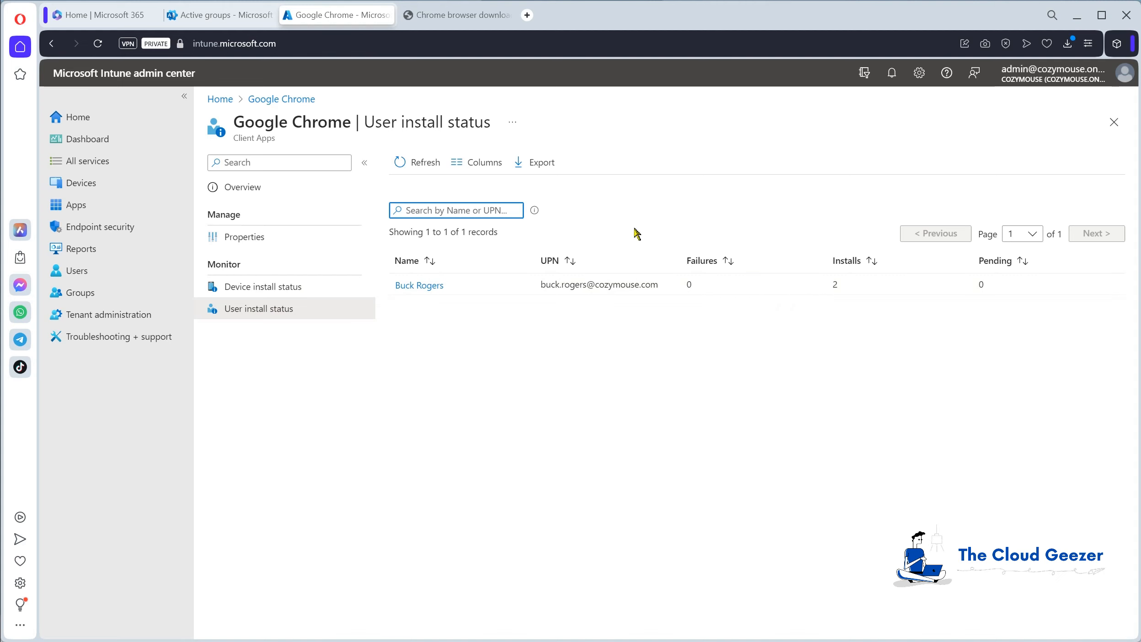
pyautogui.click(348, 288)
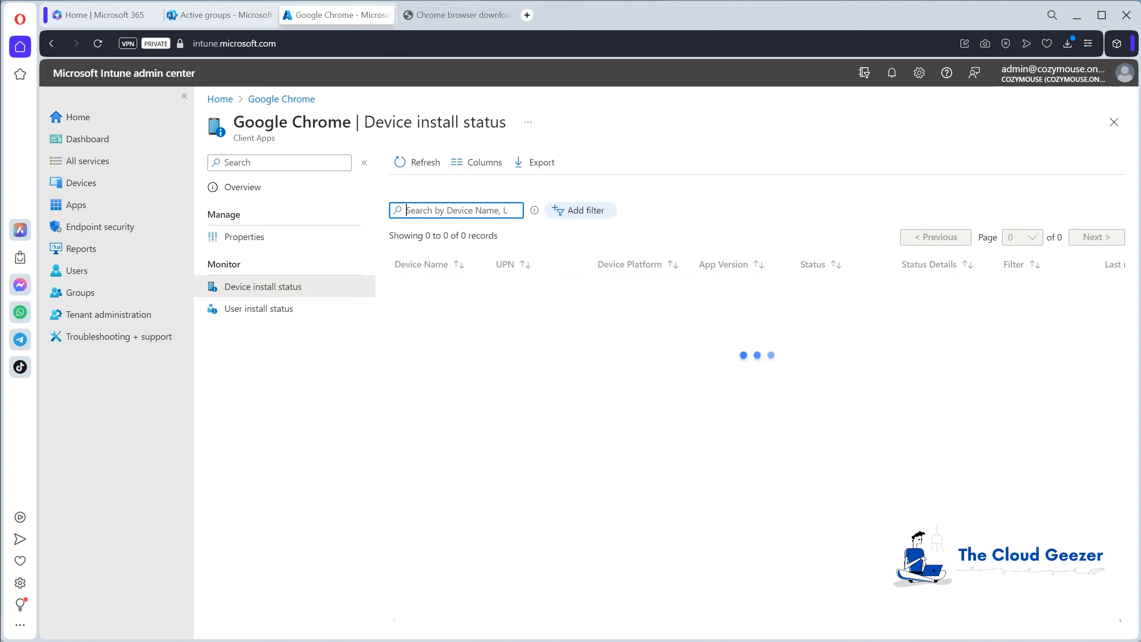